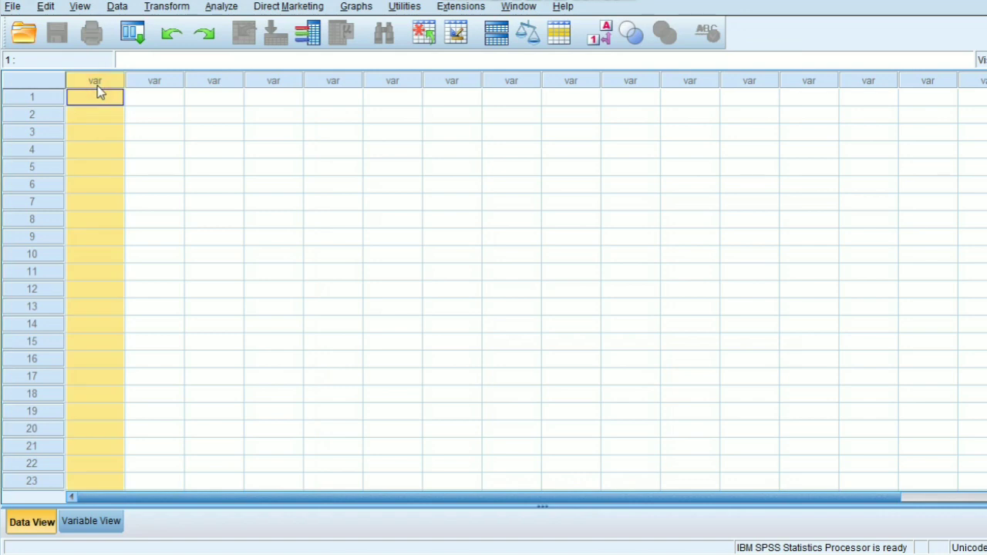
Step: Define three variables named responden, x and y in the variable definitions
{"action": "left_click", "coordinate": [99, 98]}
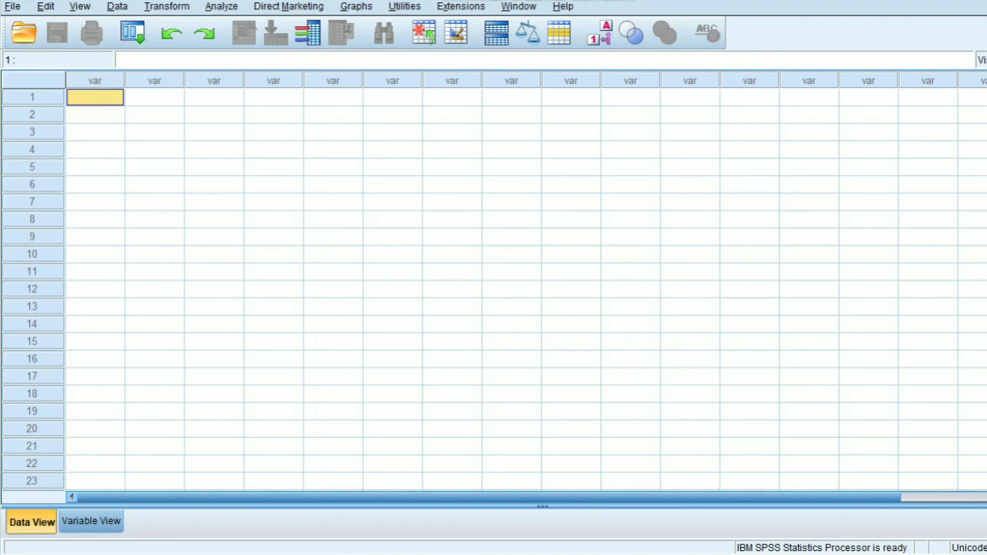
{"action": "left_click", "coordinate": [88, 528]}
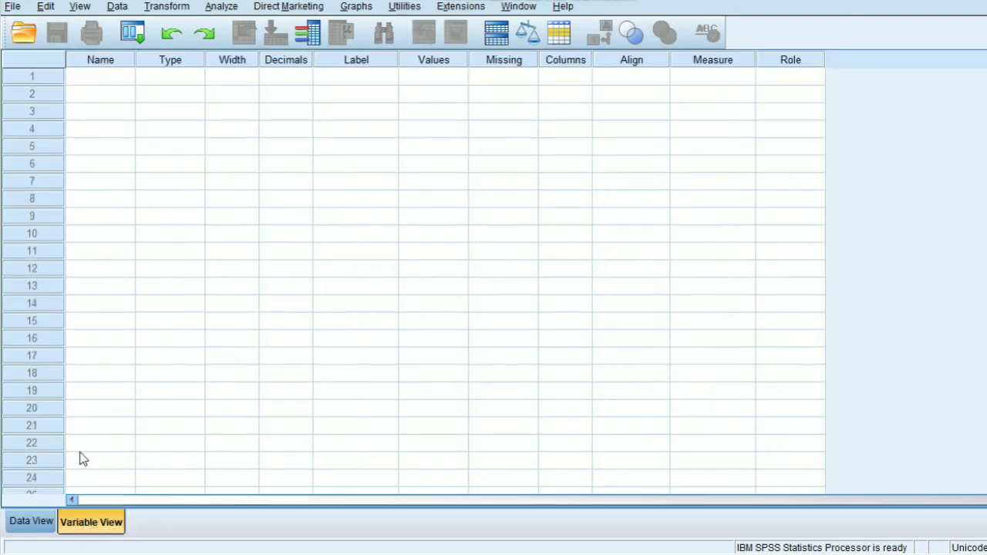
{"action": "left_click", "coordinate": [115, 82]}
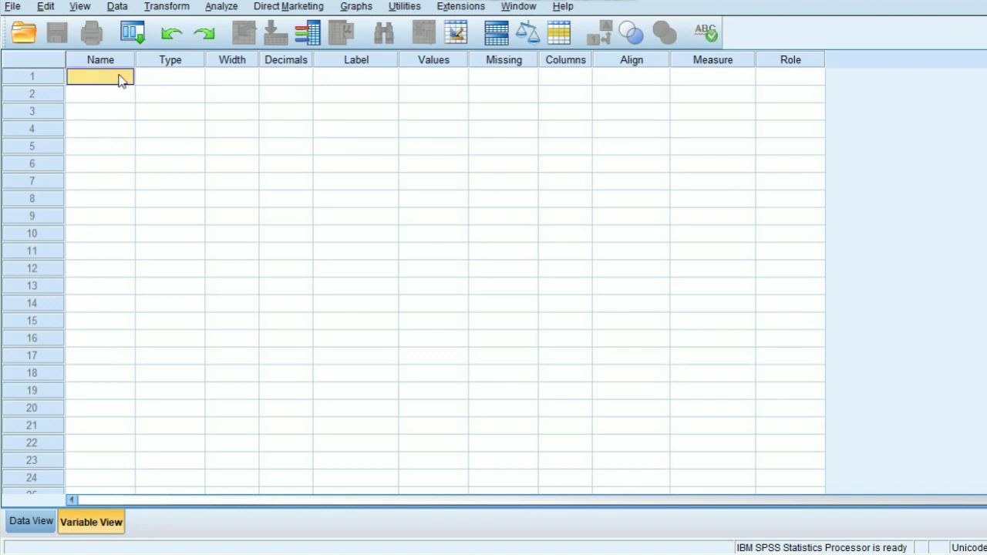
{"action": "type", "text": "responden"}
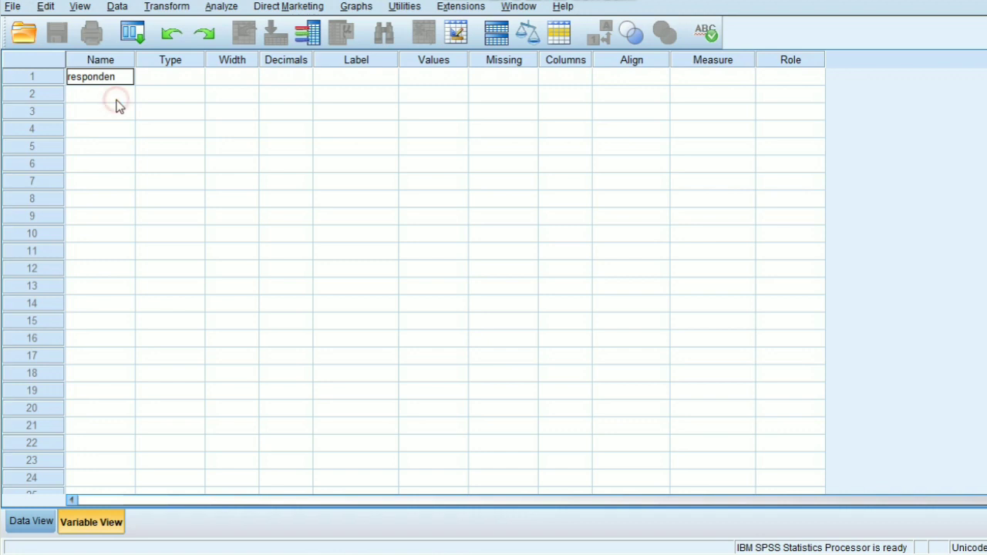
{"action": "left_click", "coordinate": [117, 97]}
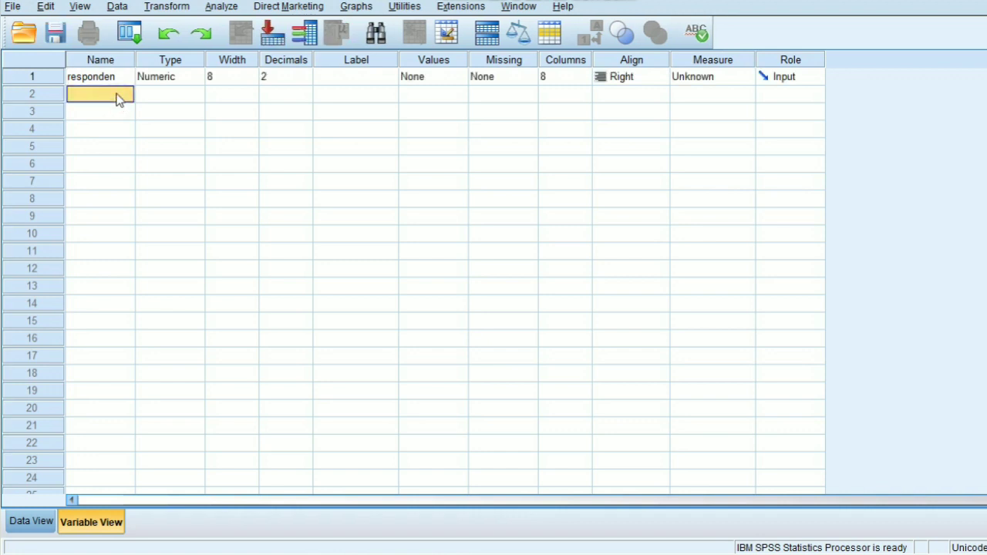
{"action": "type", "text": "x"}
{"action": "left_click", "coordinate": [110, 116]}
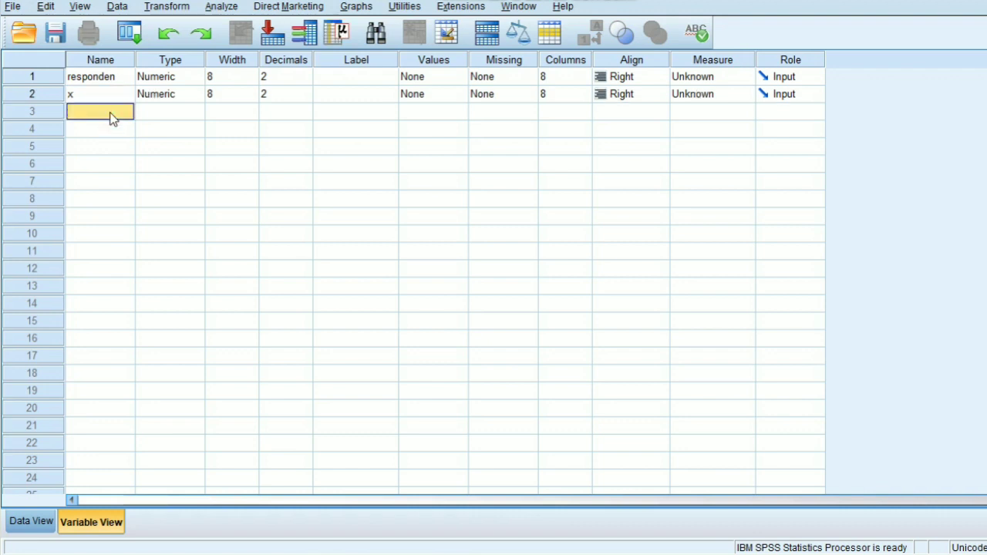
{"action": "type", "text": "y"}
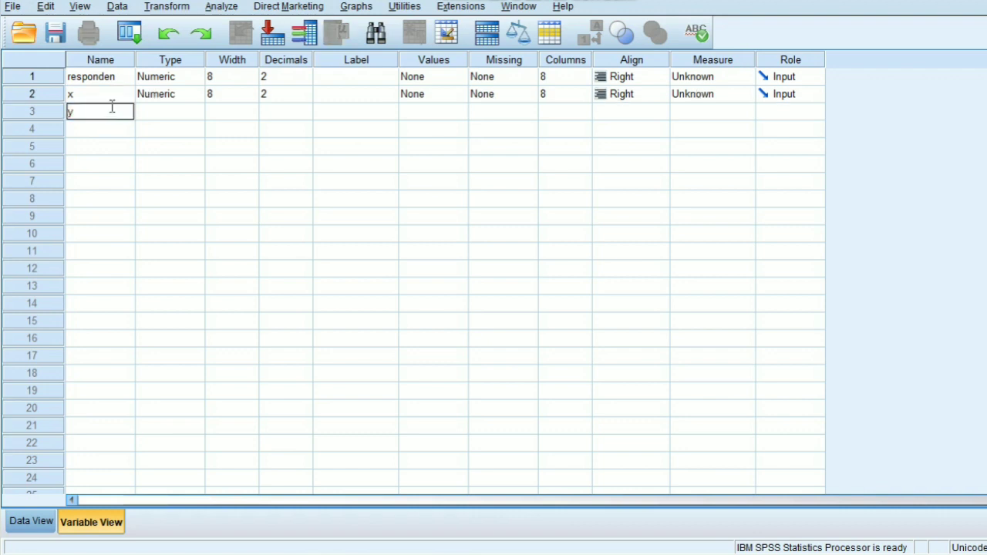
Step: Change the variable type of responden to String
{"action": "left_click", "coordinate": [178, 84]}
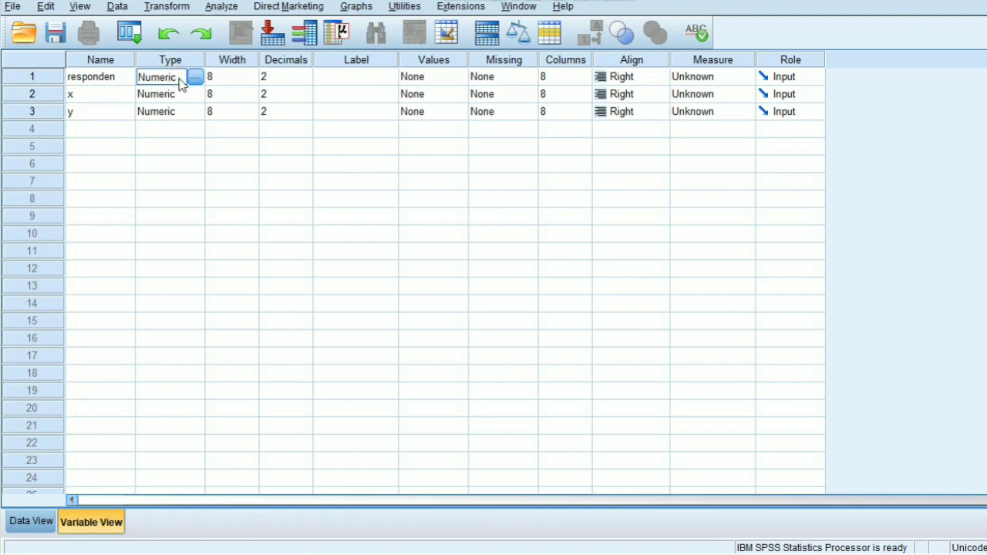
{"action": "left_click", "coordinate": [196, 77]}
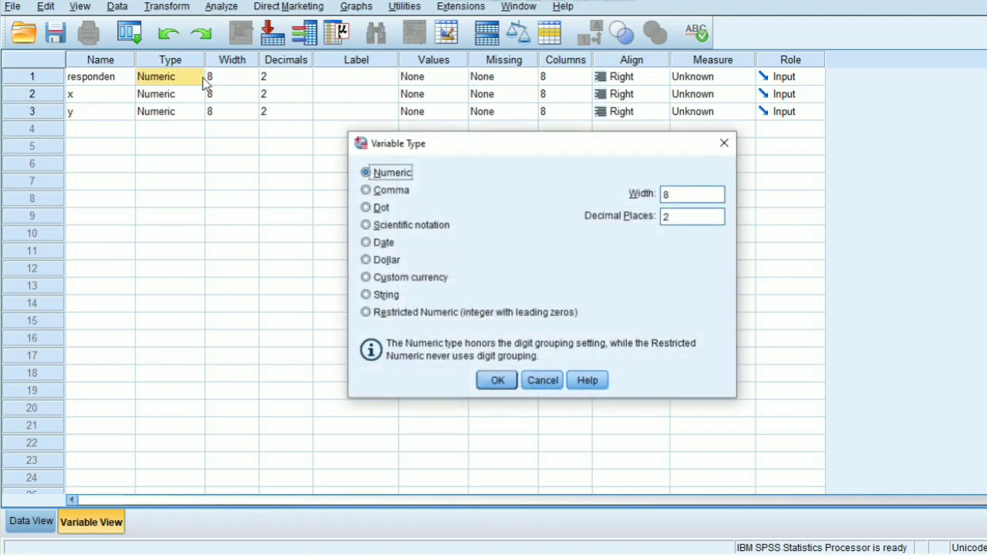
{"action": "left_click", "coordinate": [367, 294]}
{"action": "left_click", "coordinate": [494, 384]}
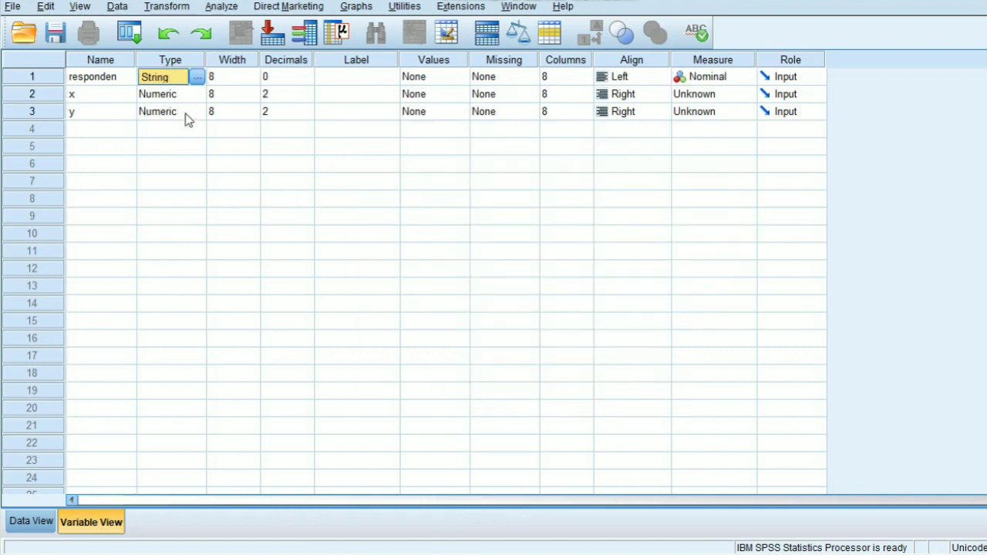
Step: Set the decimals of variables x and y to 0
{"action": "left_click", "coordinate": [306, 99]}
{"action": "left_click", "coordinate": [307, 98]}
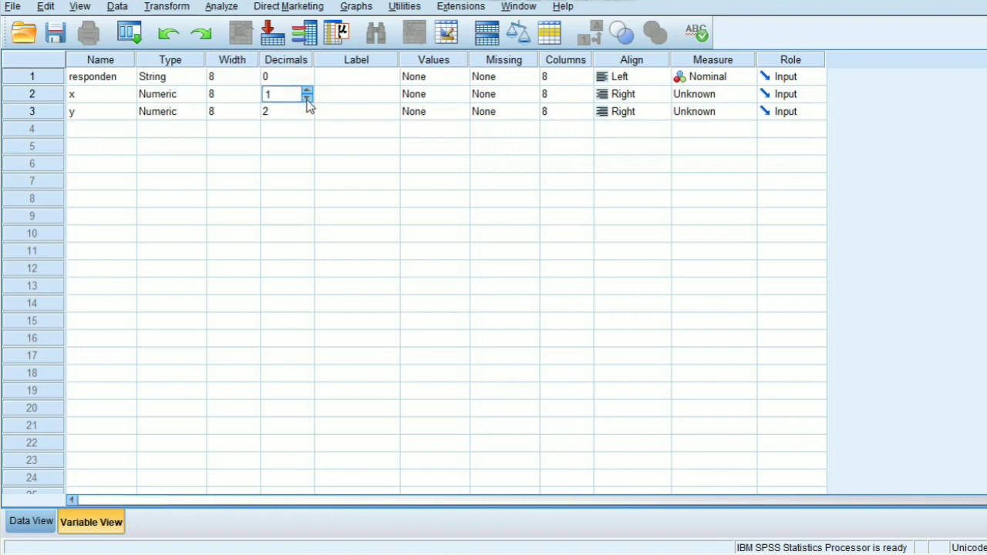
{"action": "left_click", "coordinate": [307, 98]}
{"action": "left_click", "coordinate": [307, 115]}
{"action": "left_click", "coordinate": [307, 115]}
{"action": "left_click", "coordinate": [307, 116]}
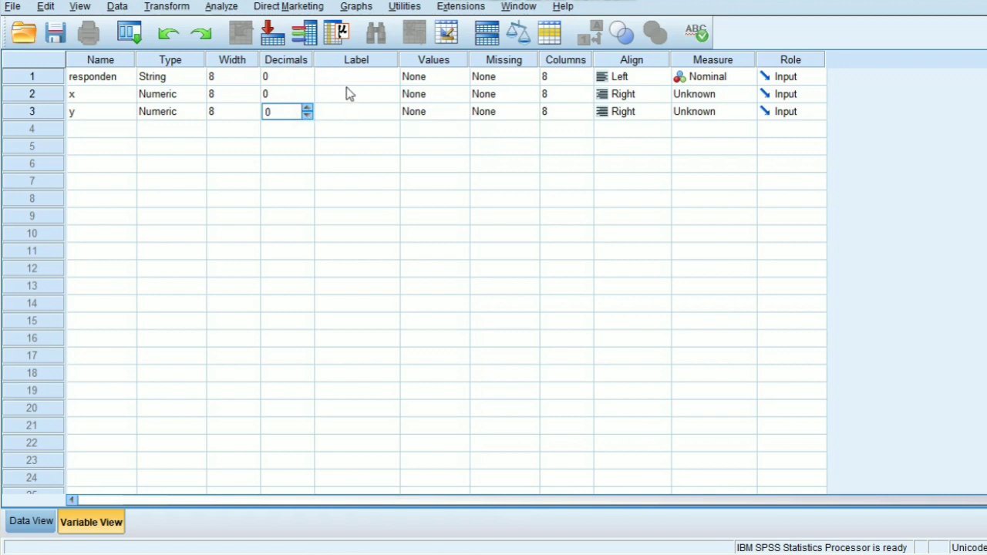
Step: Label variable x as "ekstrakurikuler" and variable y as "prestasi"
{"action": "left_click", "coordinate": [369, 98]}
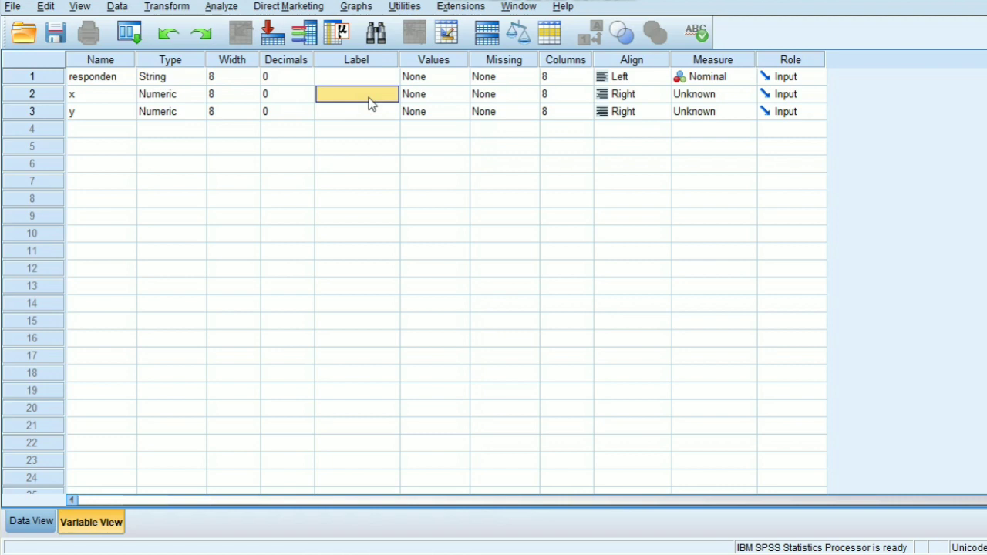
{"action": "type", "text": "ekstrakurikuler"}
{"action": "left_click", "coordinate": [358, 114]}
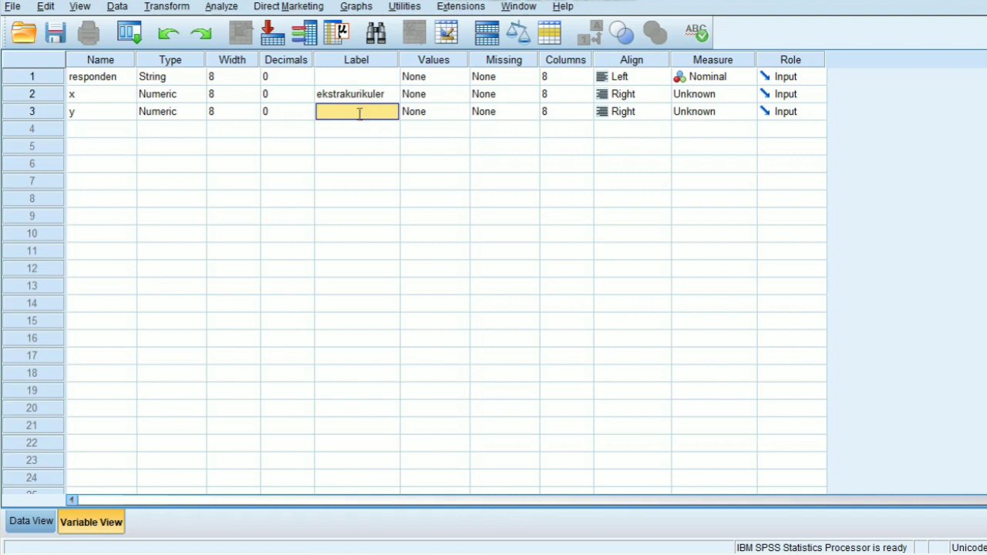
{"action": "type", "text": "prestasi"}
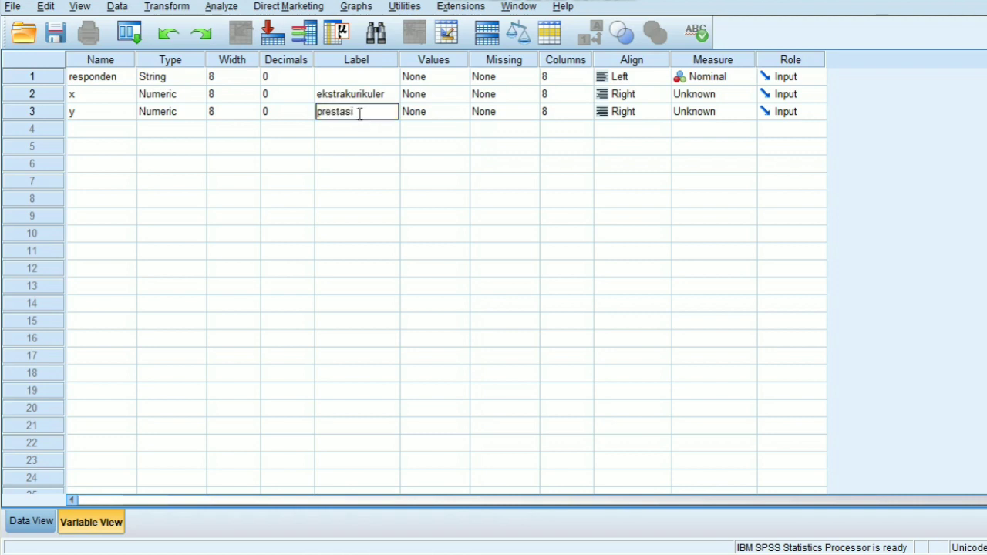
Step: Set the measurement level of variables x and y to Ordinal
{"action": "left_click", "coordinate": [700, 94]}
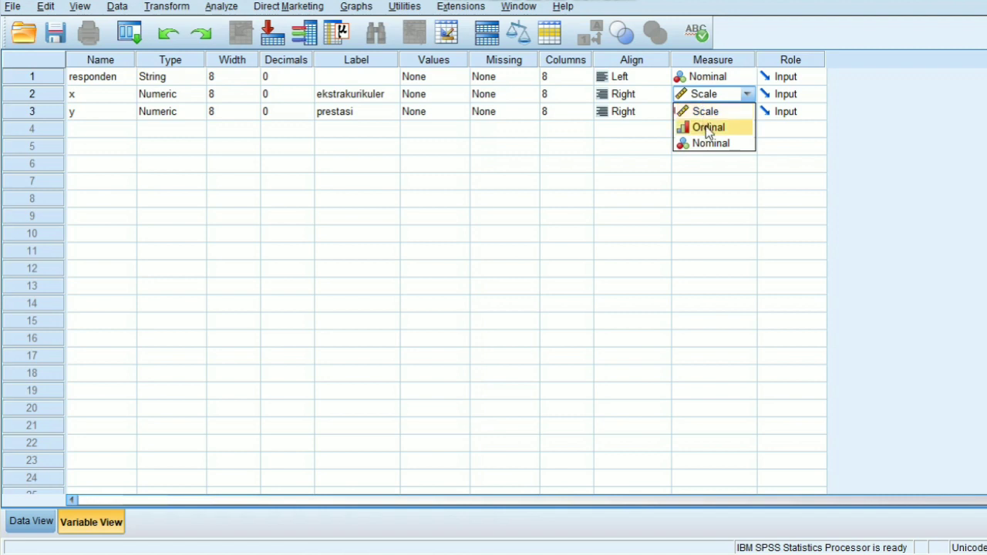
{"action": "left_click", "coordinate": [705, 125]}
{"action": "left_click", "coordinate": [705, 113]}
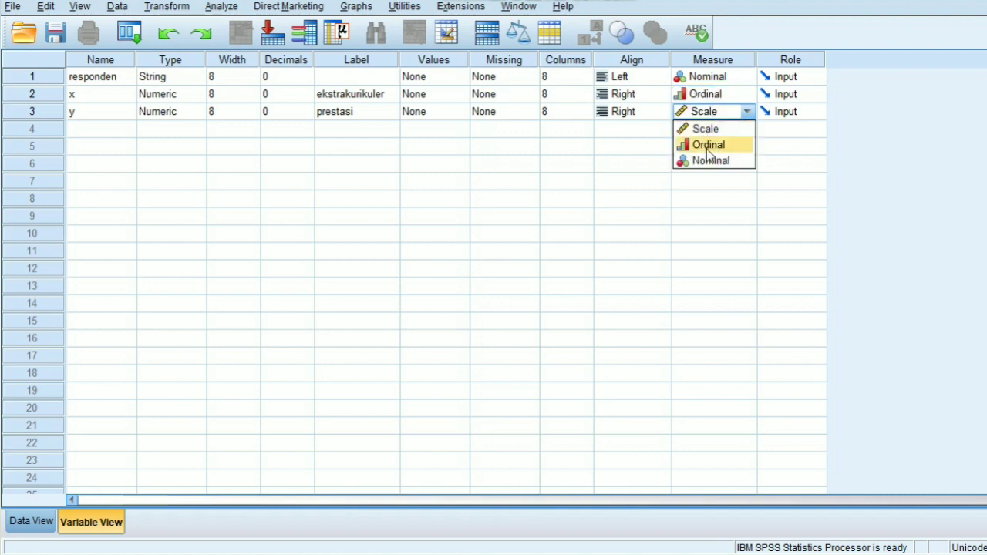
{"action": "left_click", "coordinate": [706, 147]}
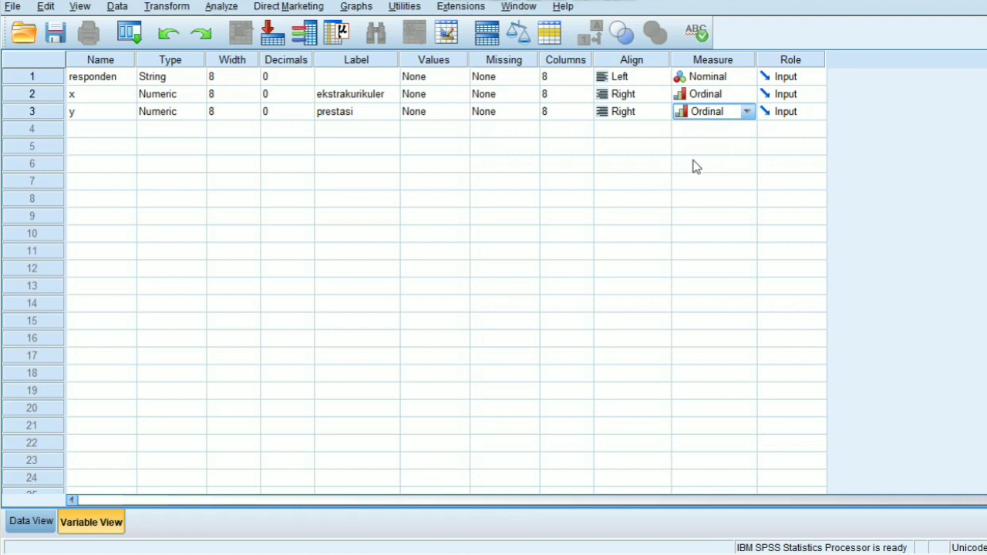
Step: Copy the responden values in E6:E15 from the Excel sheet and paste them into the SPSS responden column from row 1
{"action": "left_click", "coordinate": [31, 522]}
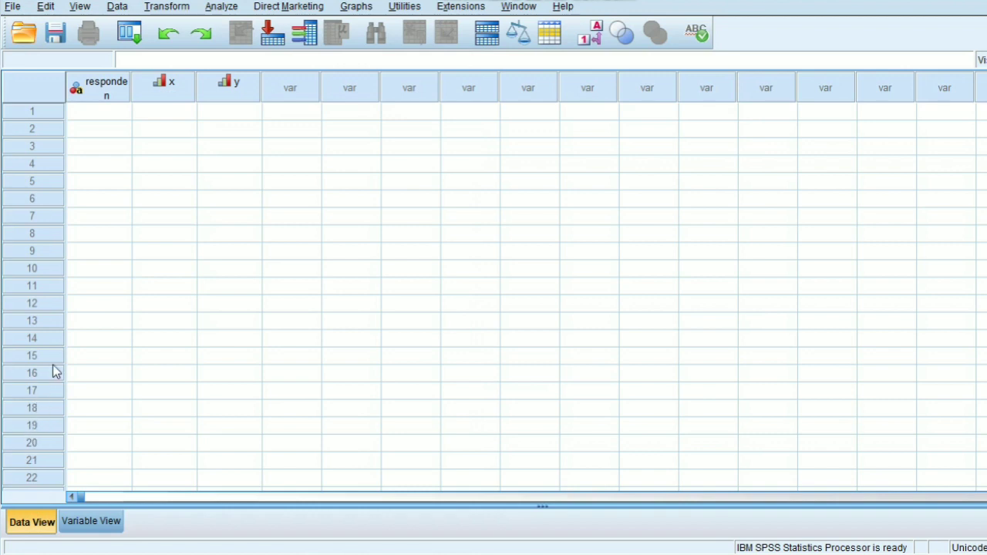
{"action": "left_click", "coordinate": [106, 113]}
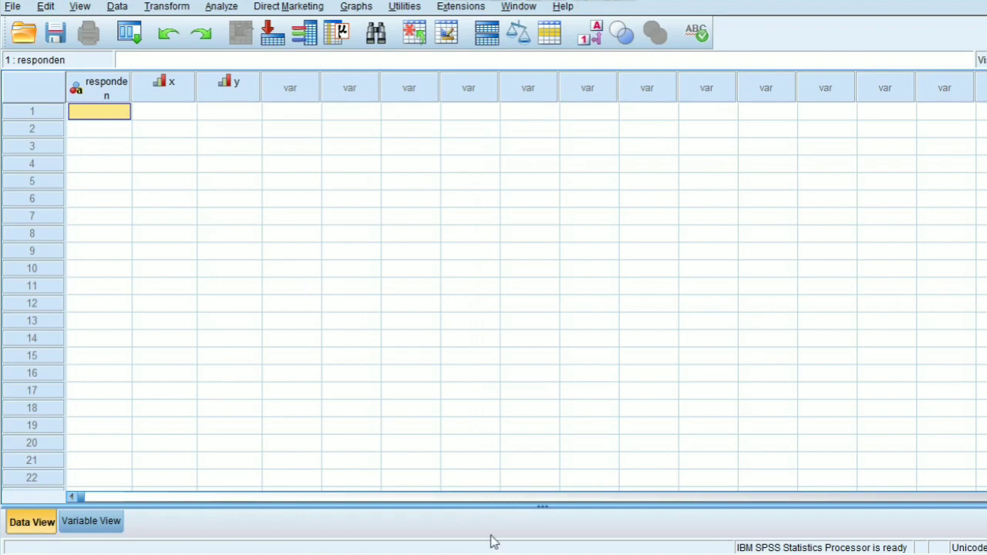
{"action": "key", "text": "alt+Tab"}
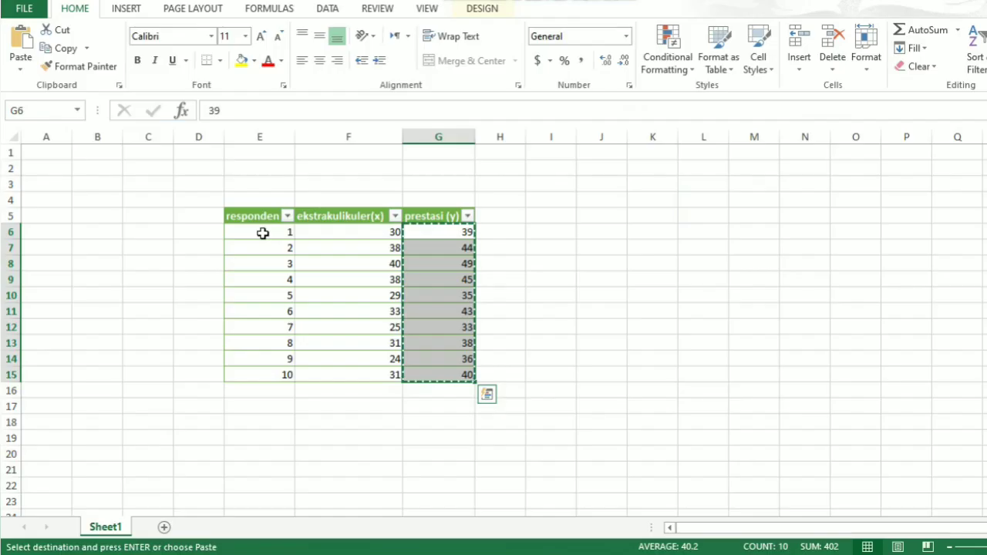
{"action": "left_click_drag", "start_coordinate": [270, 232], "coordinate": [271, 372]}
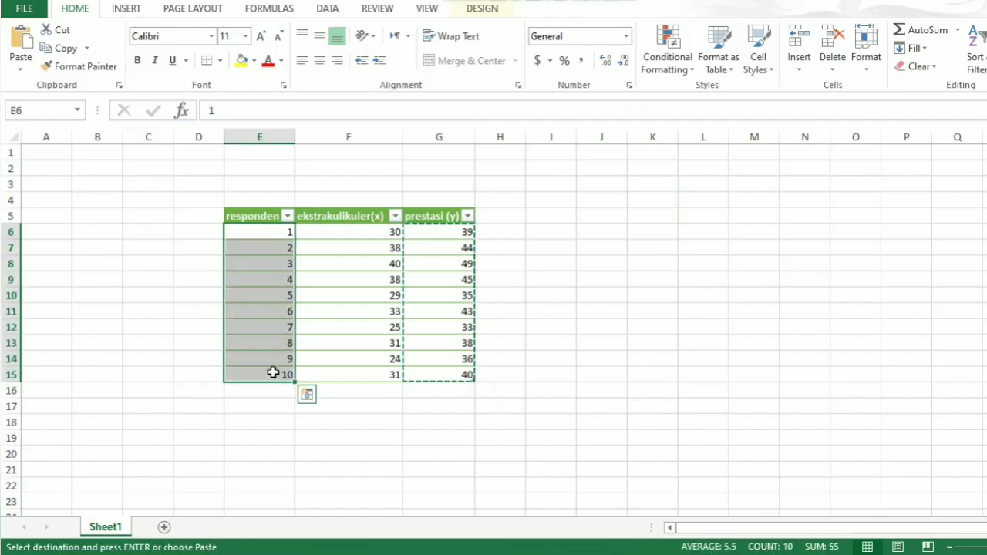
{"action": "key", "text": "ctrl+c"}
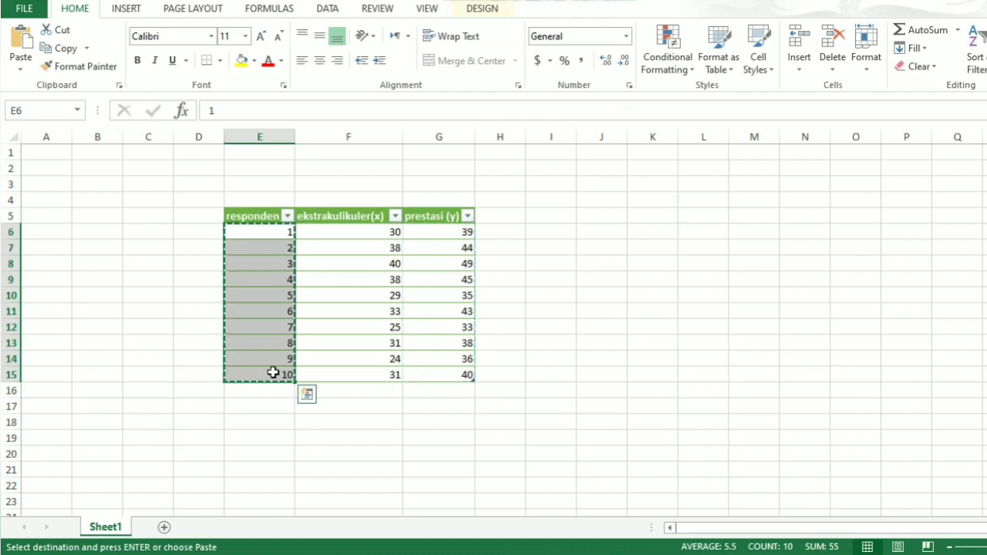
{"action": "key", "text": "alt+Tab"}
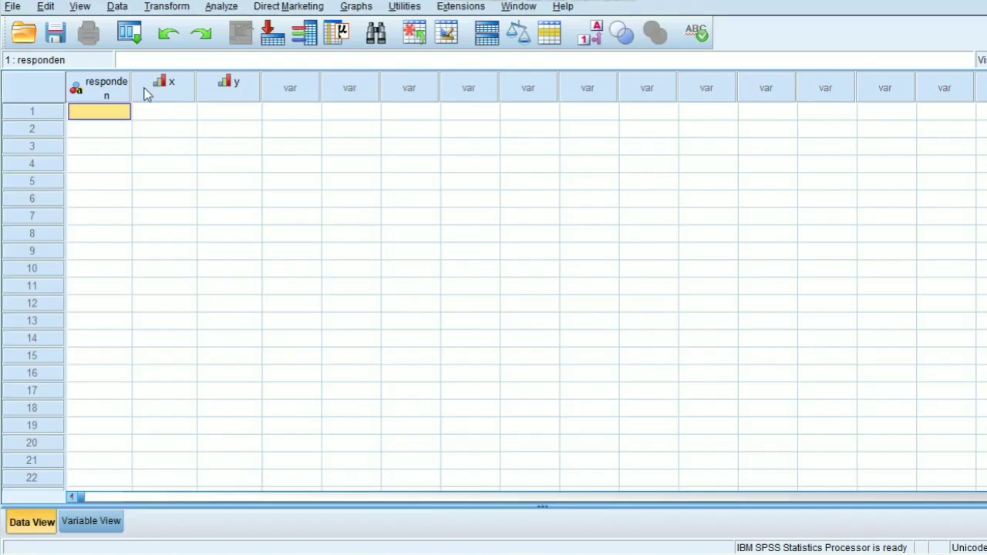
{"action": "right_click", "coordinate": [117, 115]}
{"action": "left_click", "coordinate": [139, 163]}
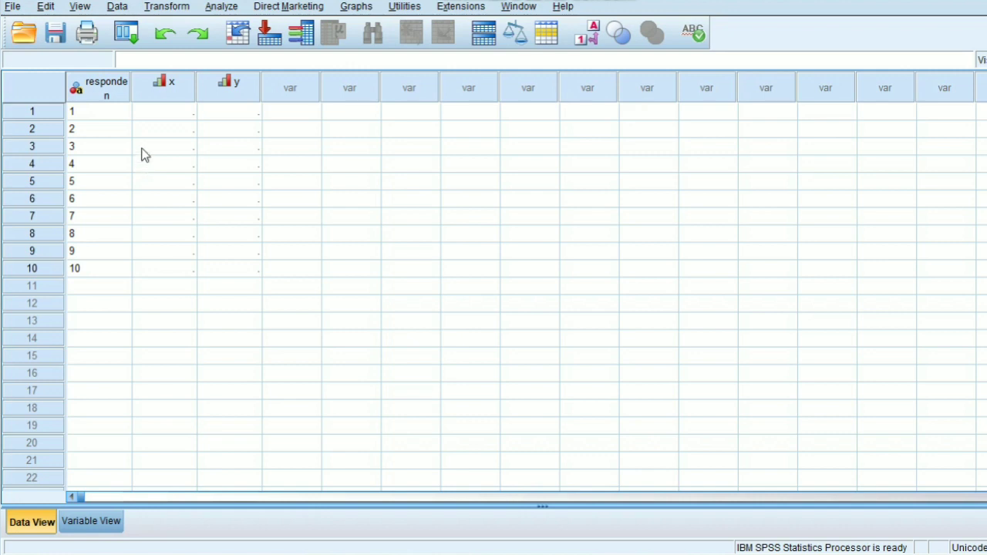
Step: Copy the ekstrakulikuler(x) values in F6:F15 from the Excel sheet and paste them into the SPSS x column from row 1
{"action": "left_click", "coordinate": [156, 112]}
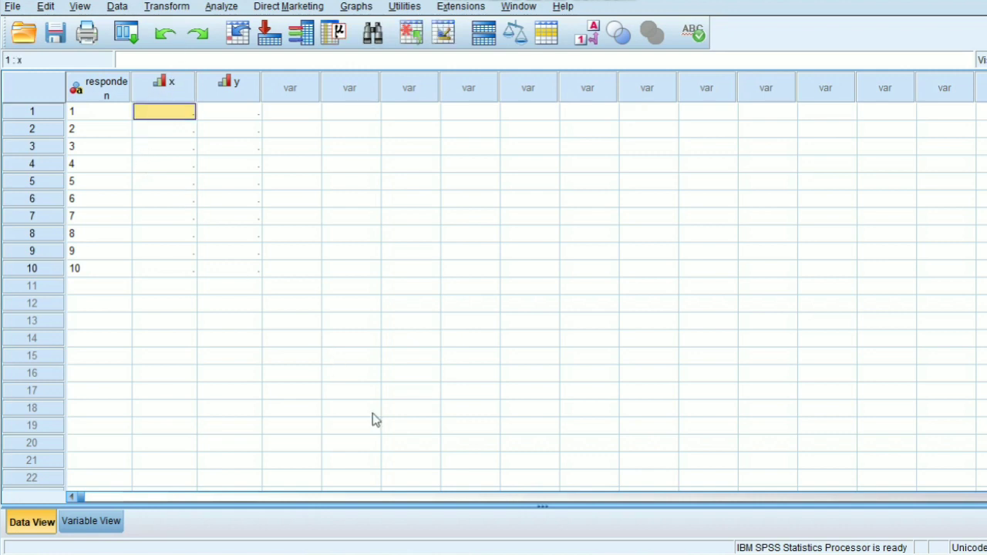
{"action": "left_click", "coordinate": [444, 554]}
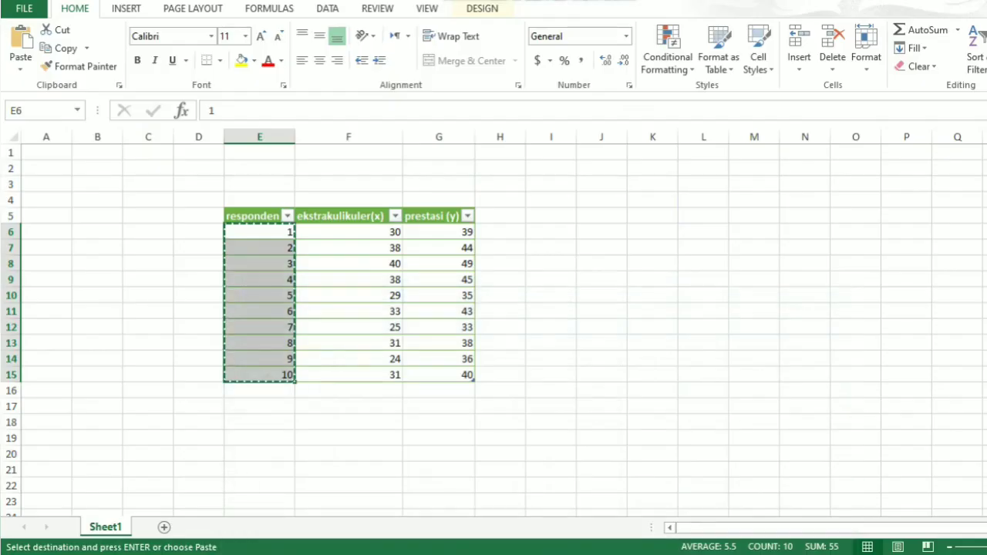
{"action": "left_click_drag", "start_coordinate": [368, 230], "coordinate": [382, 377]}
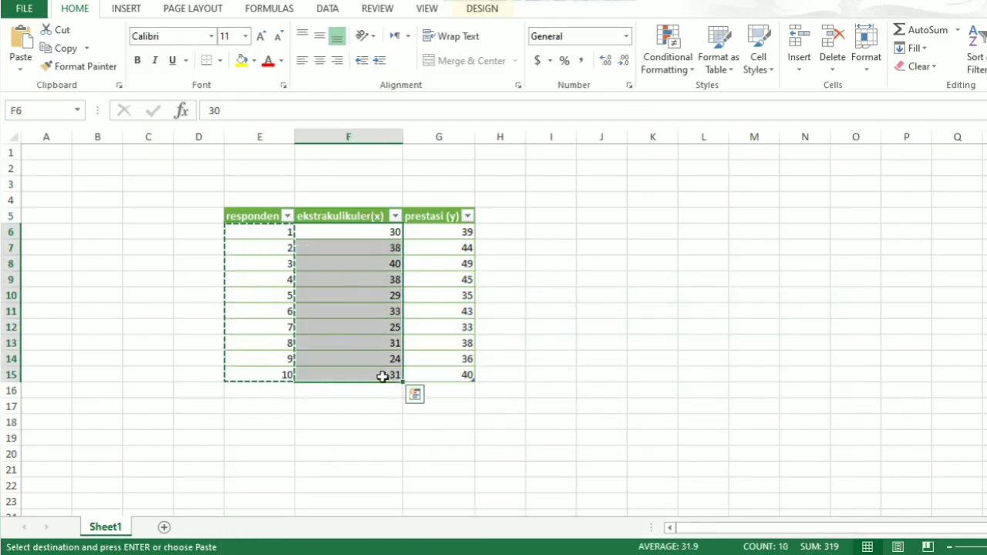
{"action": "key", "text": "ctrl+c"}
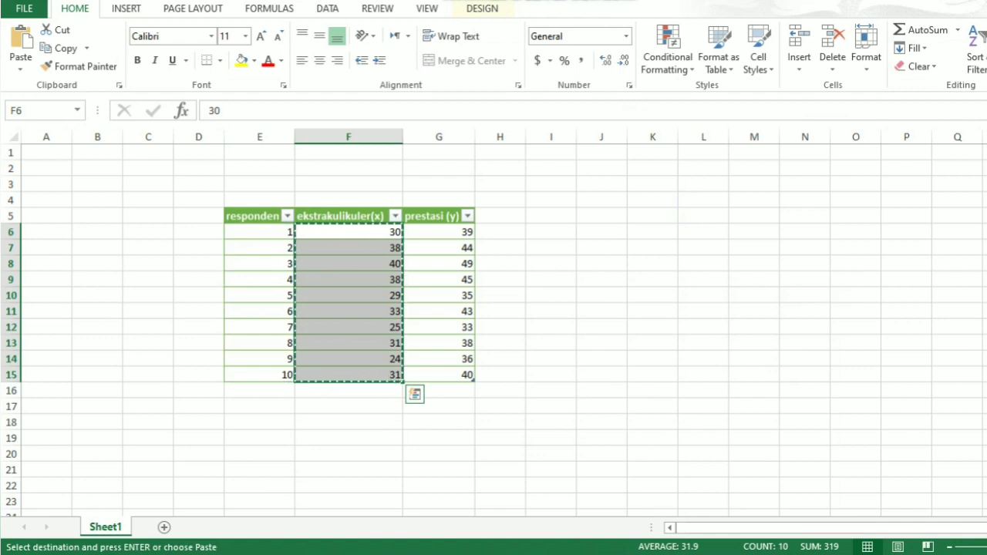
{"action": "key", "text": "alt+Tab"}
{"action": "left_click", "coordinate": [178, 110]}
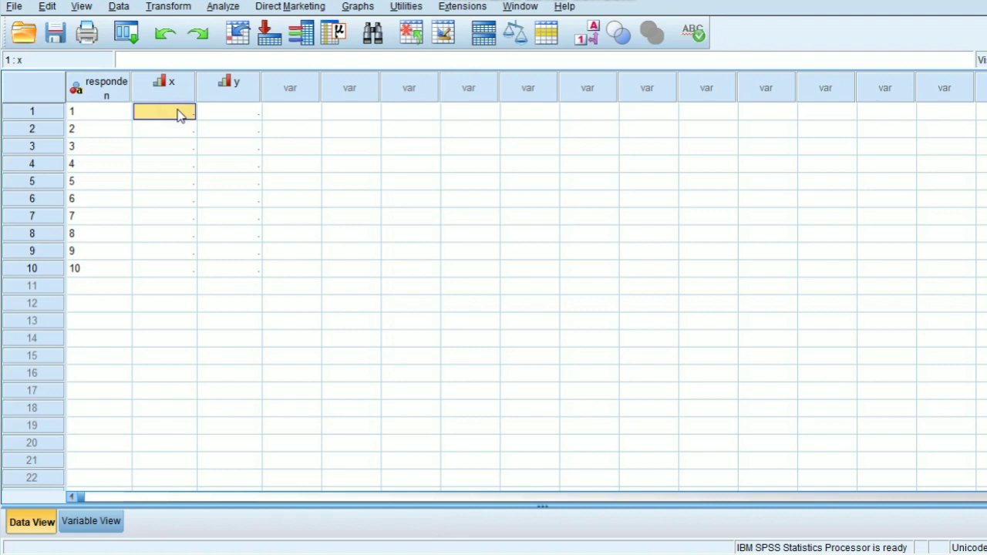
{"action": "right_click", "coordinate": [177, 114]}
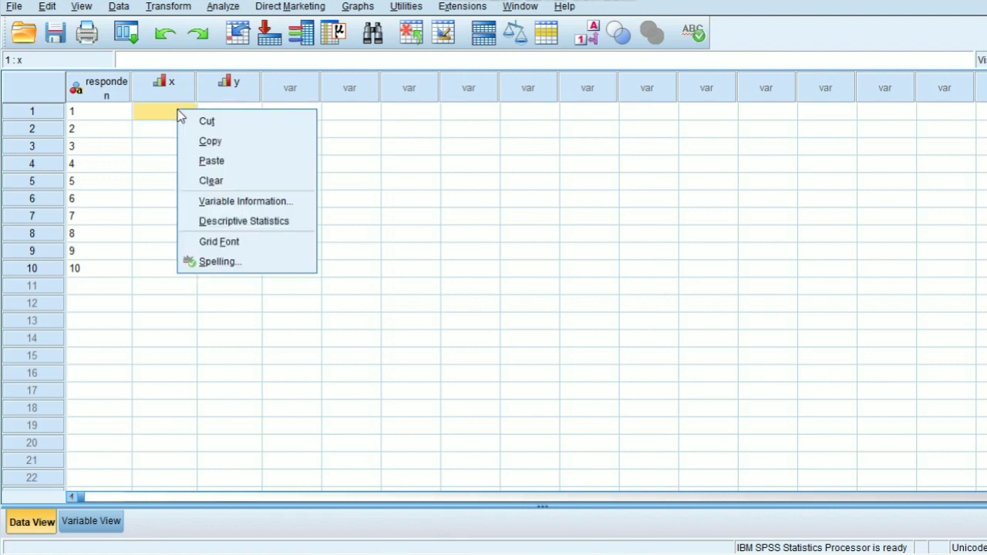
{"action": "left_click", "coordinate": [204, 161]}
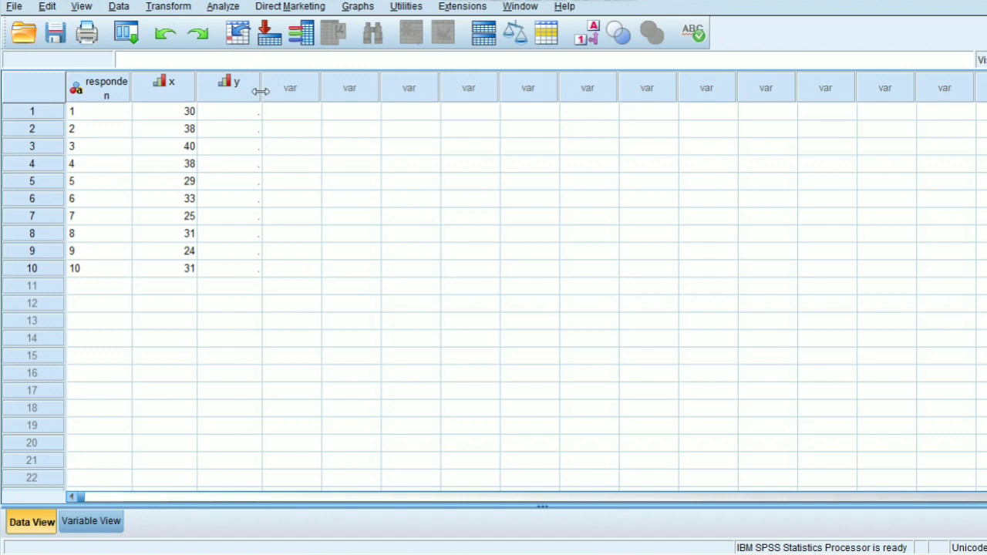
Step: Copy the prestasi (y) values in G6:G15 from the Excel sheet and paste them into the SPSS y column from row 1
{"action": "left_click", "coordinate": [242, 114]}
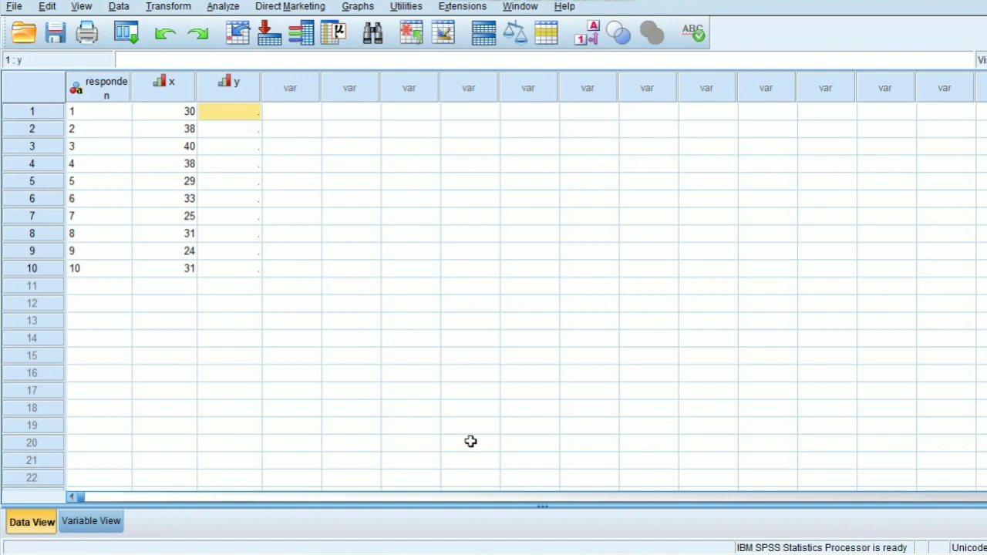
{"action": "key", "text": "alt+Tab"}
{"action": "left_click_drag", "start_coordinate": [465, 184], "coordinate": [459, 328]}
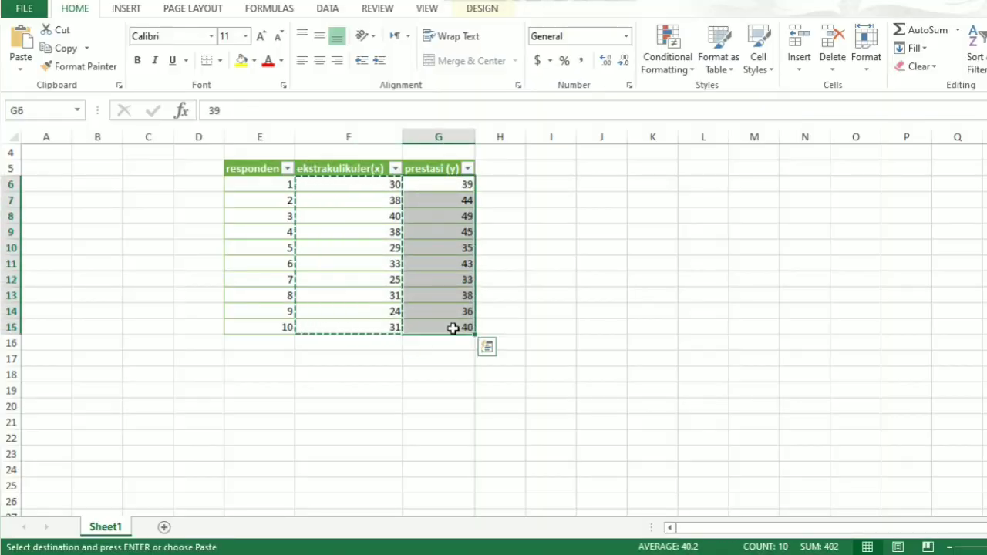
{"action": "key", "text": "ctrl+c"}
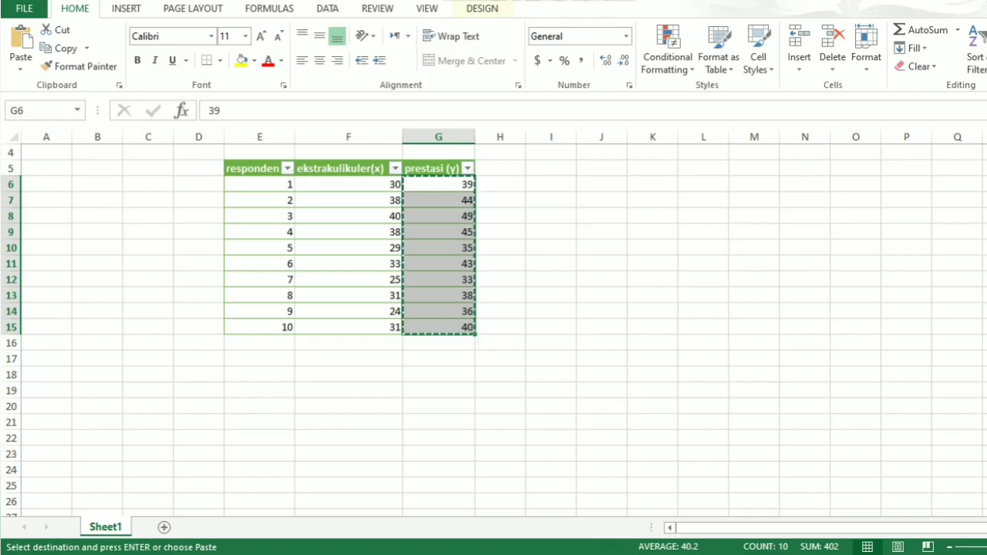
{"action": "key", "text": "alt+Tab"}
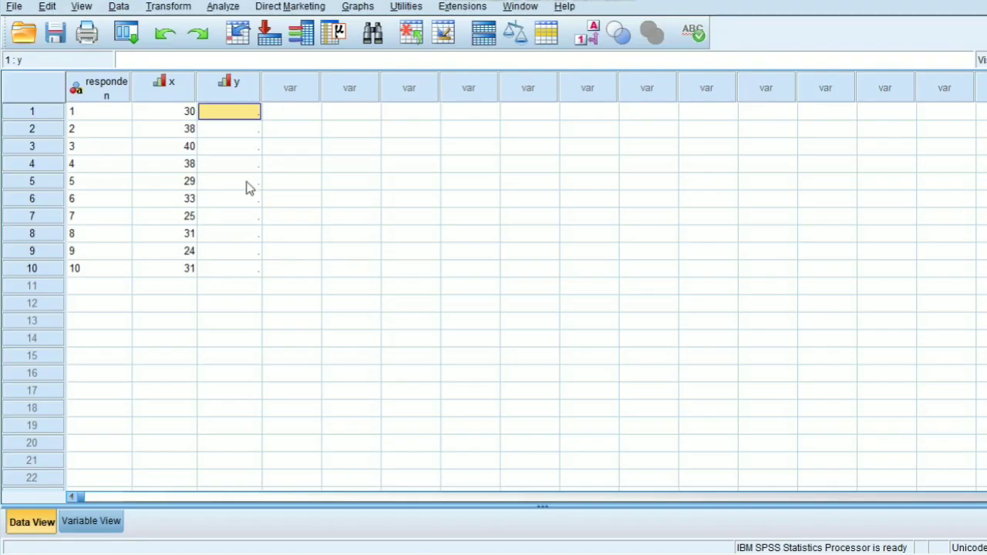
{"action": "right_click", "coordinate": [250, 113]}
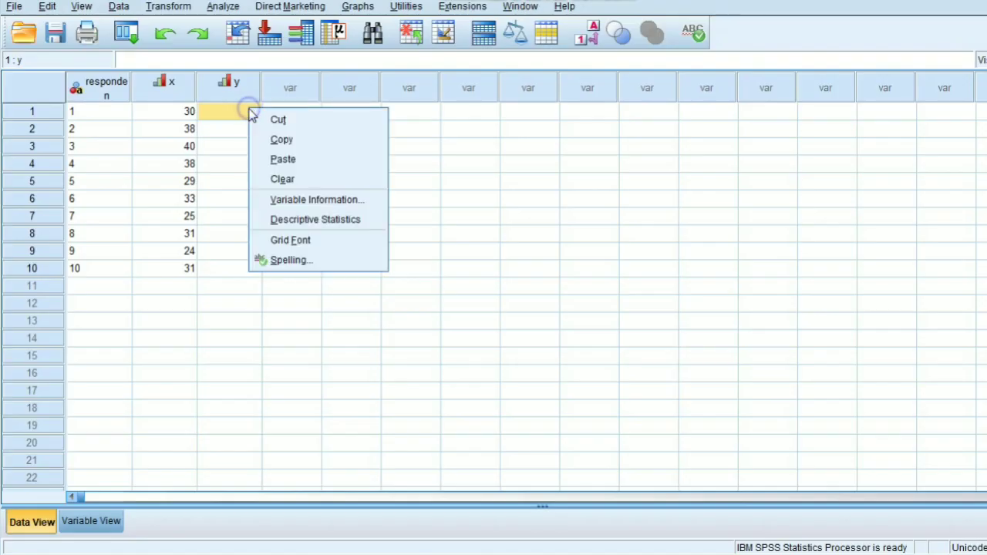
{"action": "left_click", "coordinate": [276, 160]}
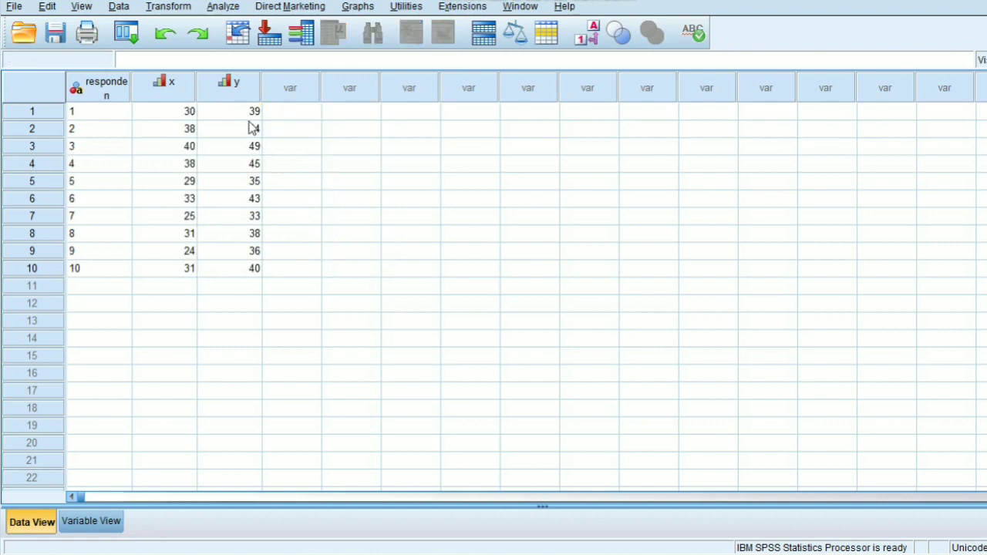
Step: Set up a linear regression with ekstrakurikuler [x] as the independent variable and prestasi [y] as the dependent variable
{"action": "left_click", "coordinate": [223, 6]}
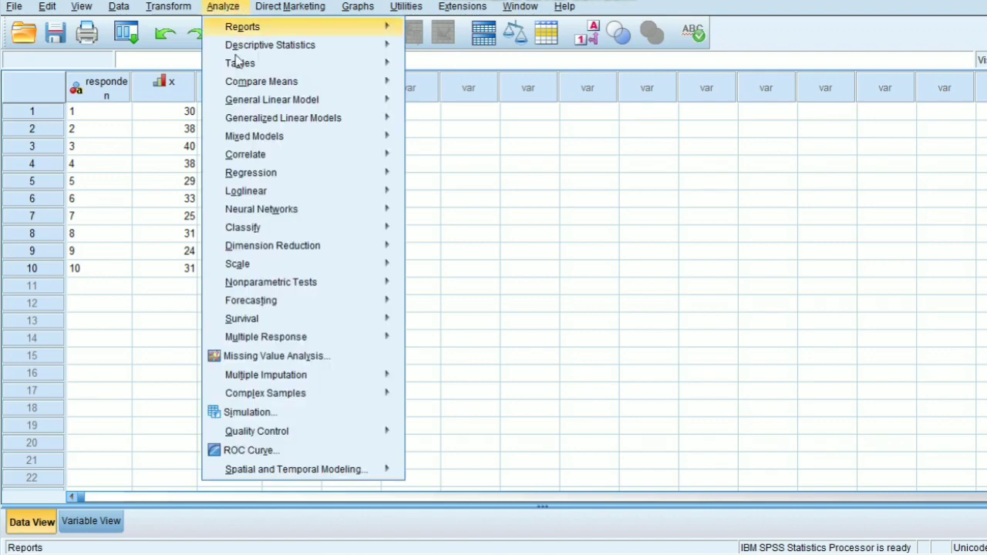
{"action": "left_click", "coordinate": [254, 174]}
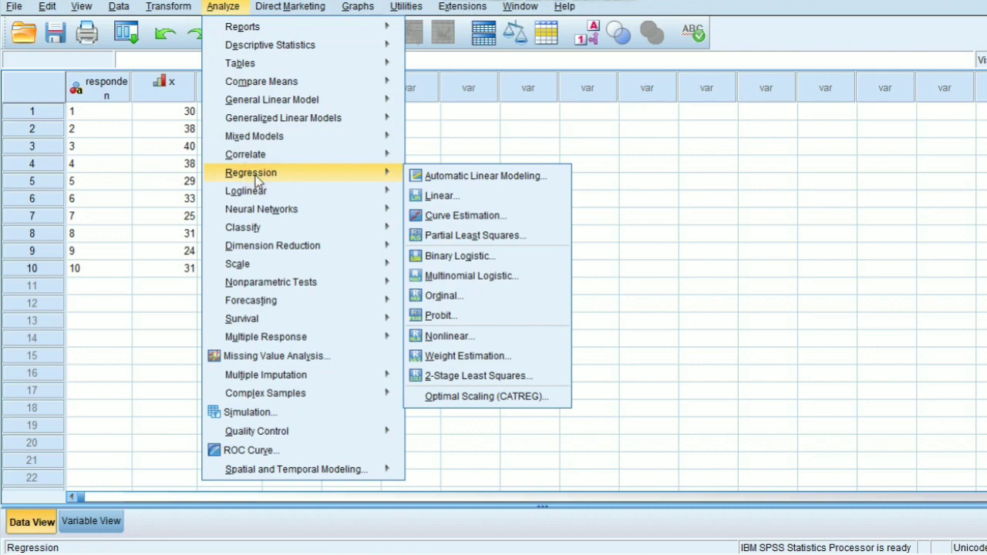
{"action": "left_click", "coordinate": [416, 195]}
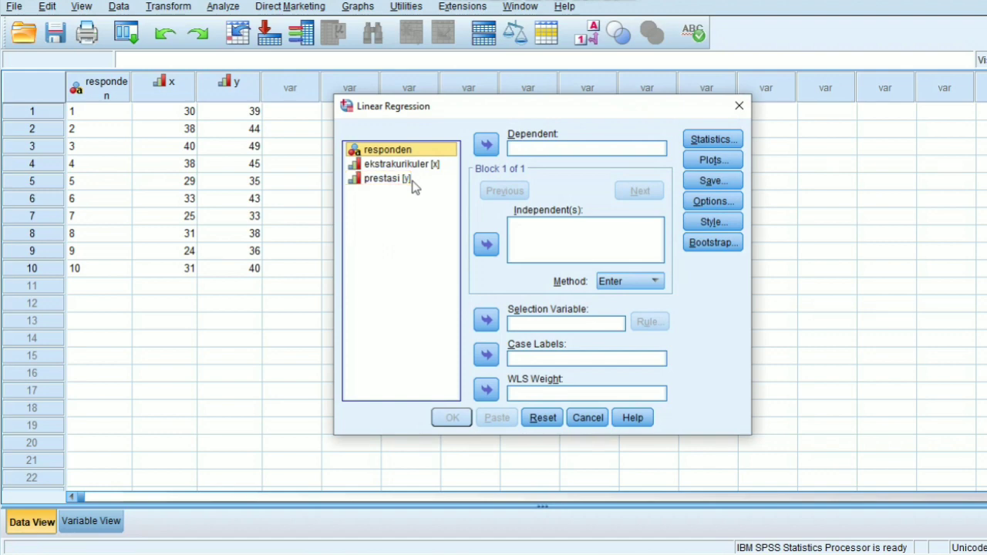
{"action": "left_click", "coordinate": [418, 164]}
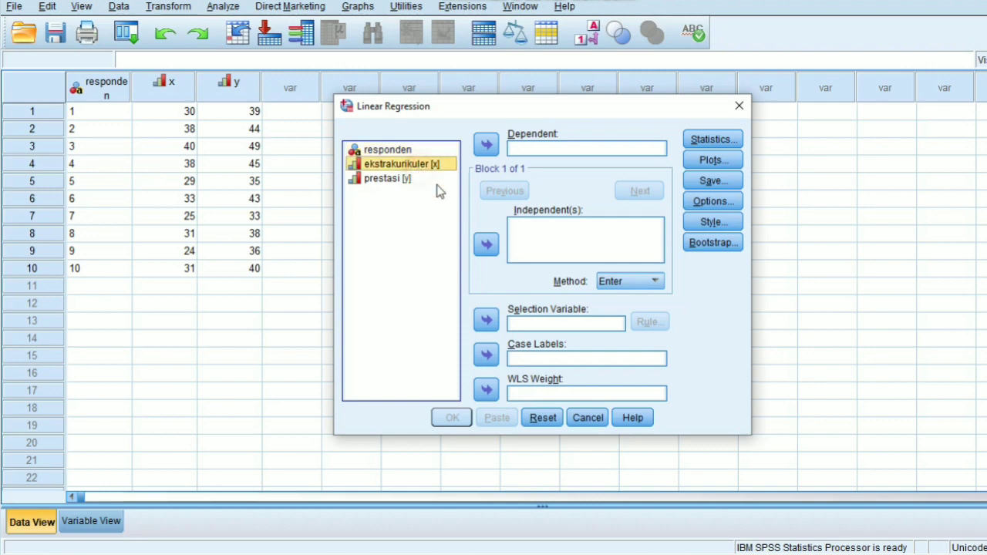
{"action": "left_click", "coordinate": [485, 244]}
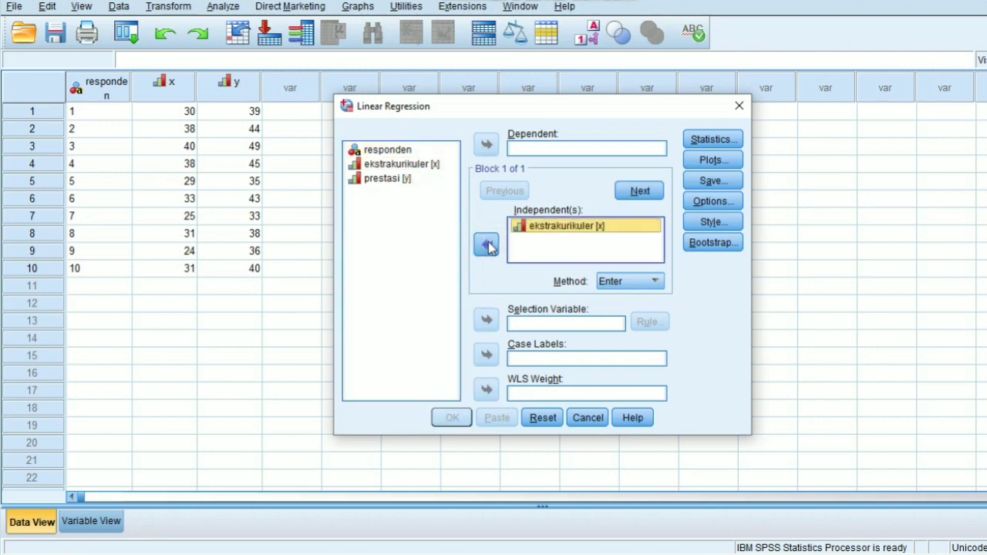
{"action": "left_click", "coordinate": [415, 184]}
{"action": "left_click", "coordinate": [486, 146]}
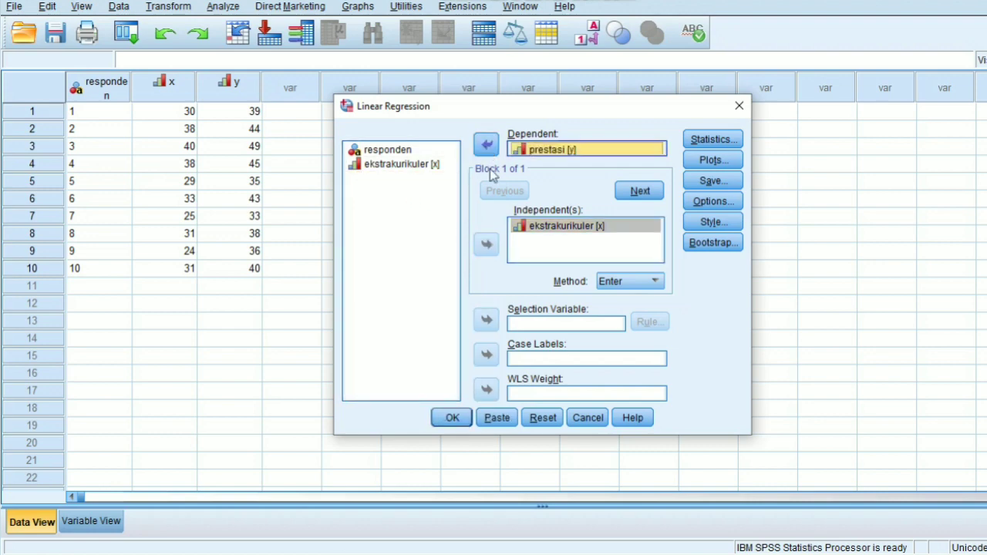
Step: Add R squared change, Descriptives, Confidence intervals and Casewise diagnostics to the regression statistics
{"action": "left_click", "coordinate": [703, 139]}
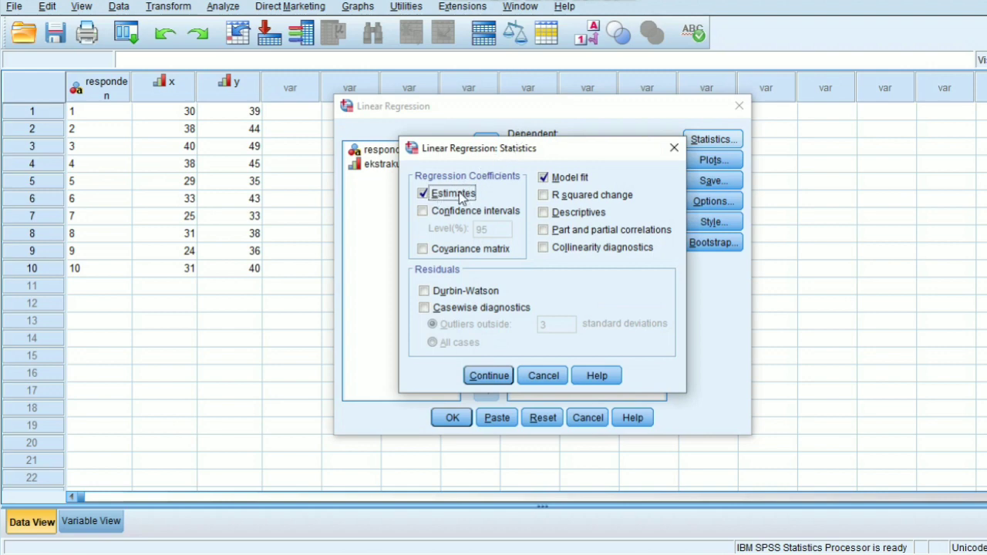
{"action": "left_click", "coordinate": [550, 198]}
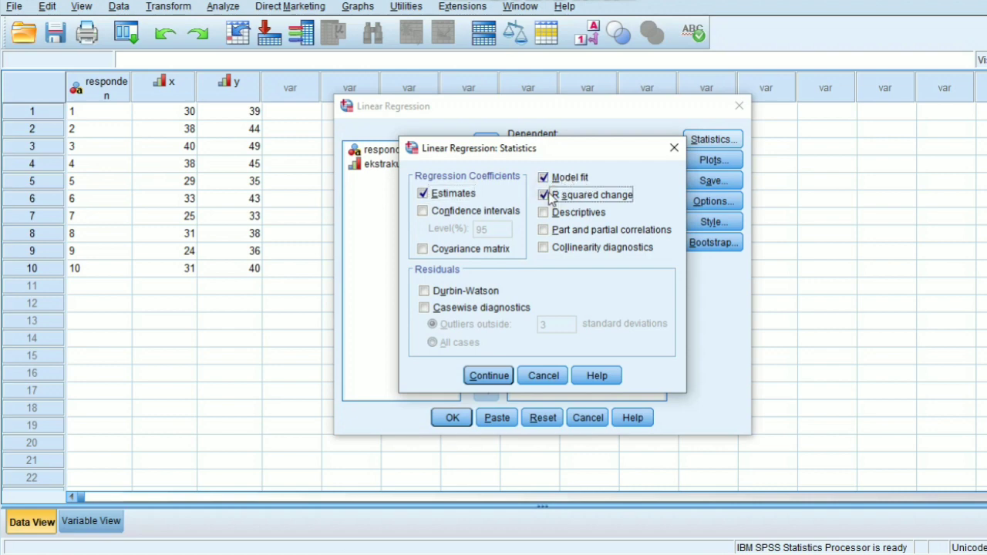
{"action": "left_click", "coordinate": [544, 215]}
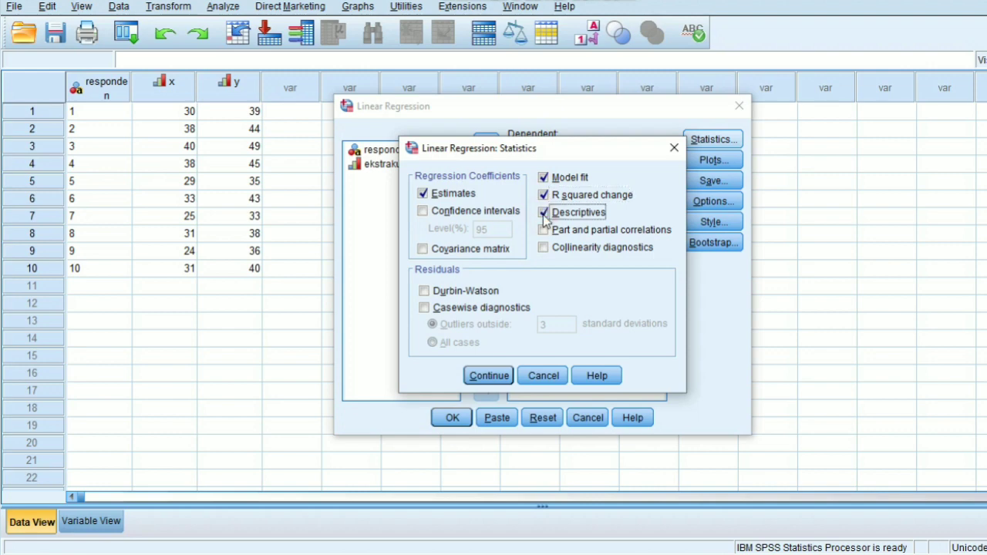
{"action": "left_click", "coordinate": [426, 212]}
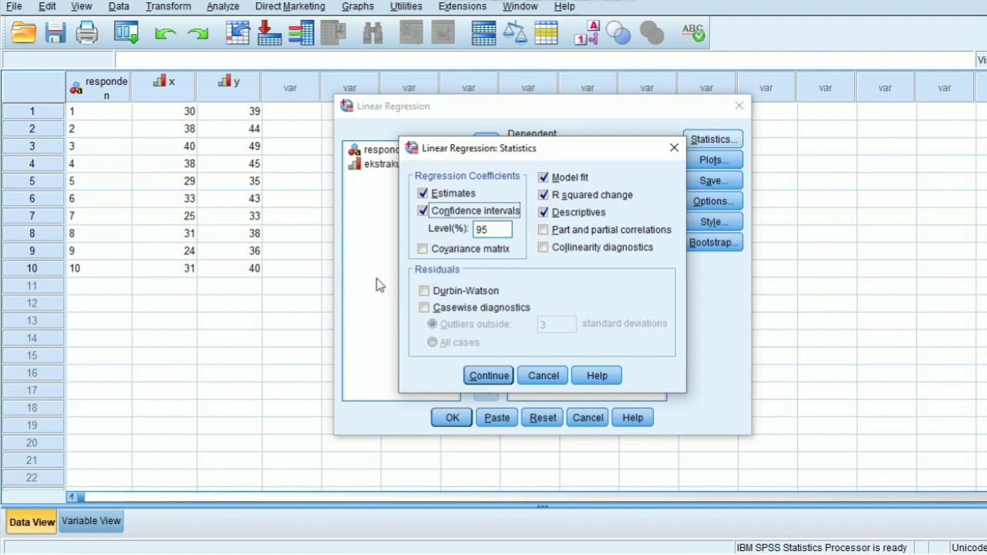
{"action": "left_click", "coordinate": [424, 309]}
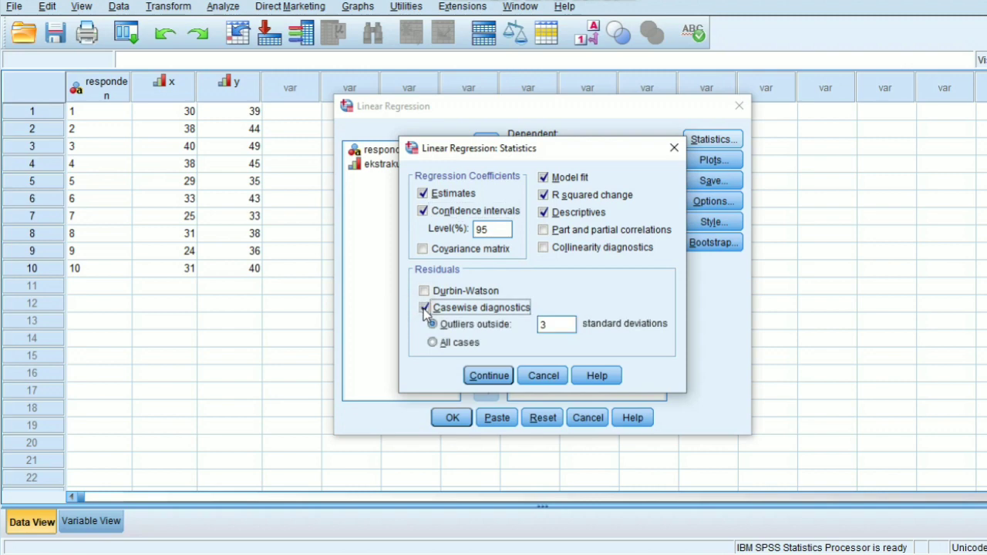
{"action": "left_click", "coordinate": [472, 377]}
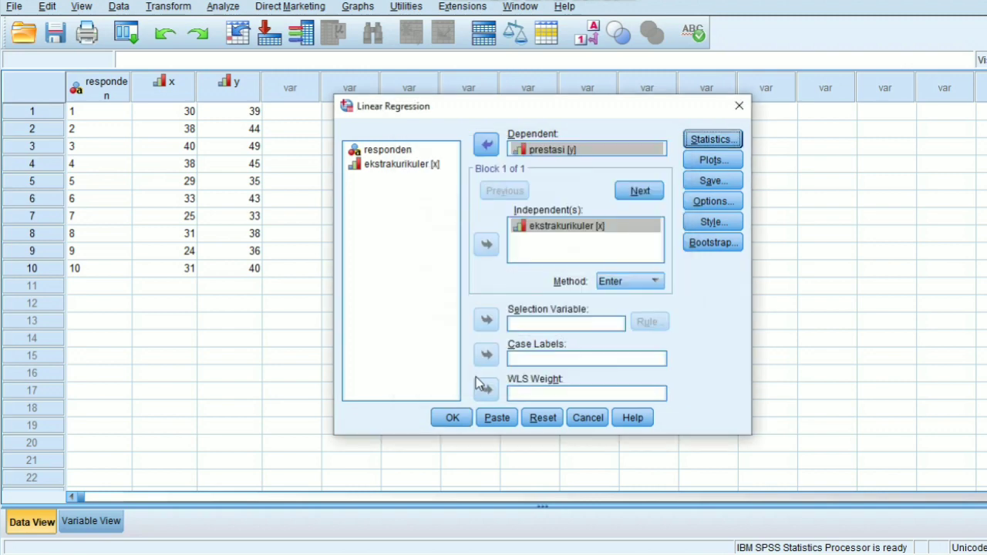
Step: Define the first regression scatter plot with *SDRESID as Y and *ZPRED as X
{"action": "left_click", "coordinate": [720, 163]}
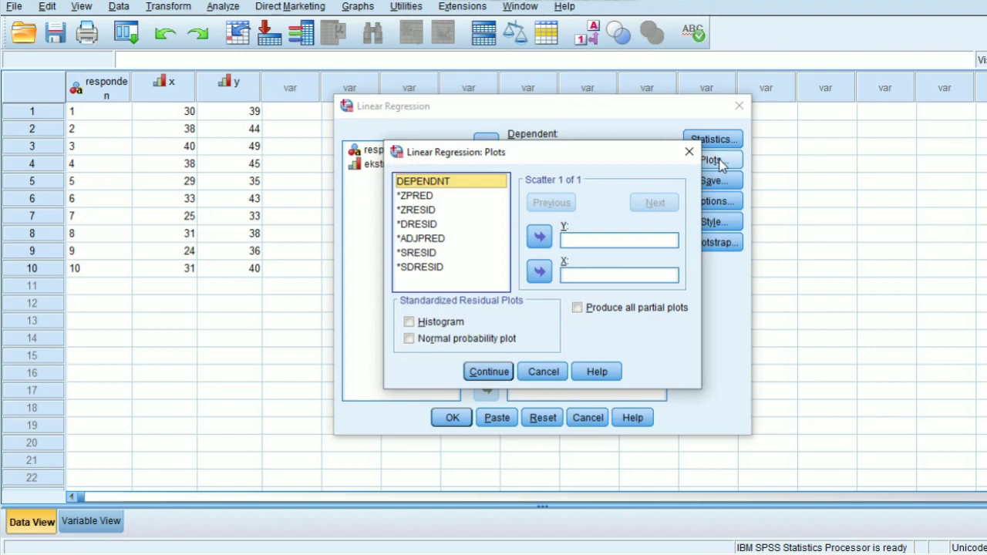
{"action": "left_click", "coordinate": [451, 270]}
{"action": "left_click", "coordinate": [540, 236]}
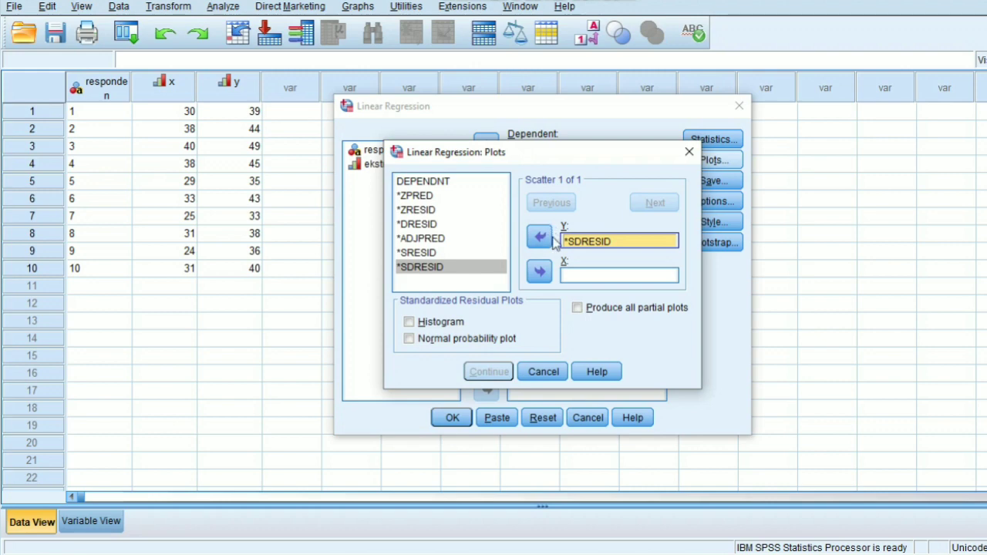
{"action": "left_click", "coordinate": [442, 197]}
{"action": "left_click", "coordinate": [542, 273]}
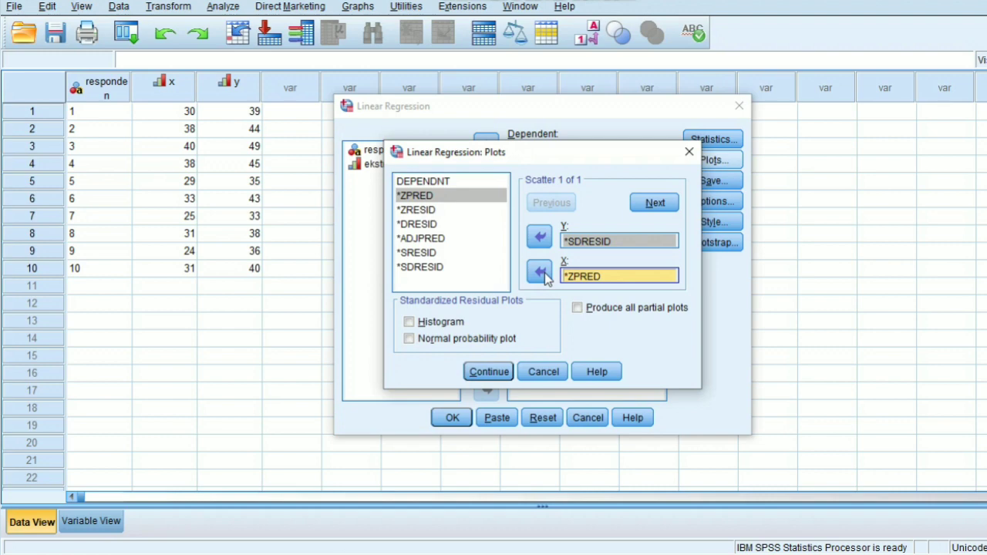
Step: Add a second regression scatter plot with *ZPRED as Y and DEPENDNT as X
{"action": "left_click", "coordinate": [651, 204]}
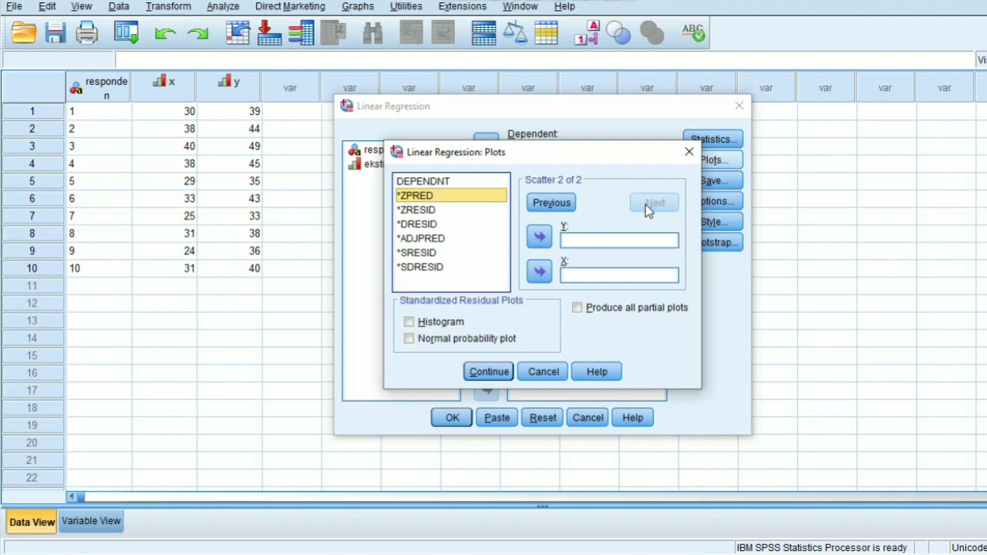
{"action": "left_click", "coordinate": [539, 237]}
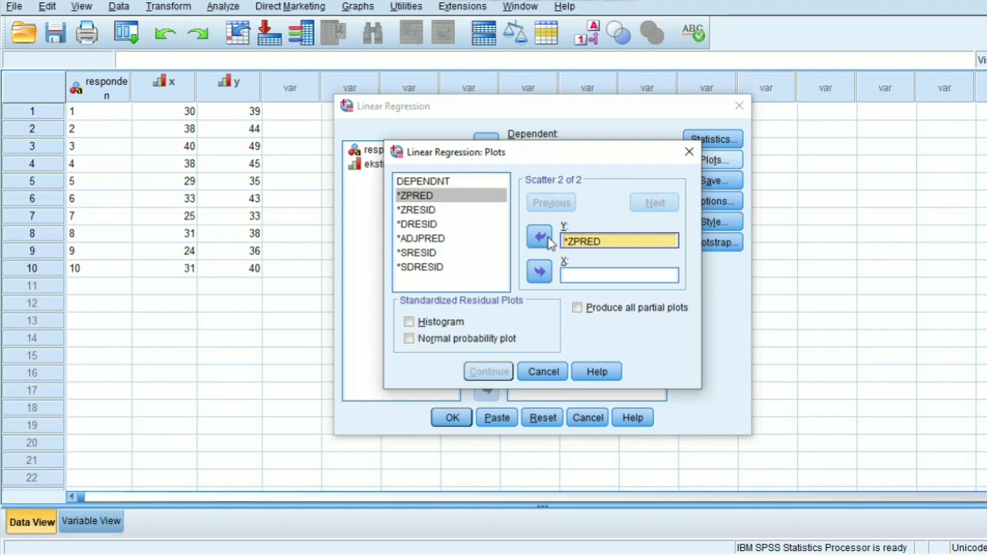
{"action": "left_click", "coordinate": [480, 182]}
{"action": "left_click", "coordinate": [539, 271]}
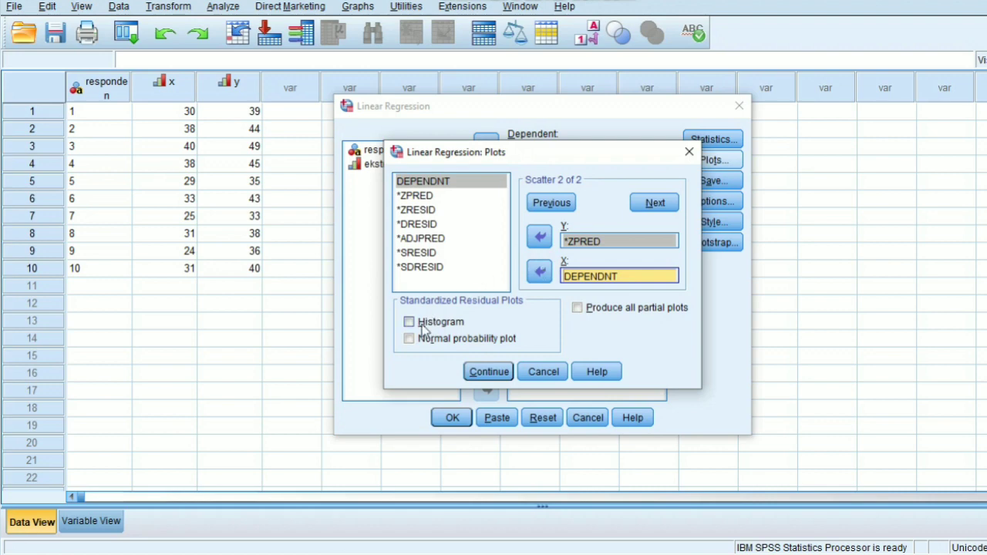
Step: Include the histogram and normal probability plot of the standardized residuals and apply the plot settings
{"action": "left_click", "coordinate": [408, 322]}
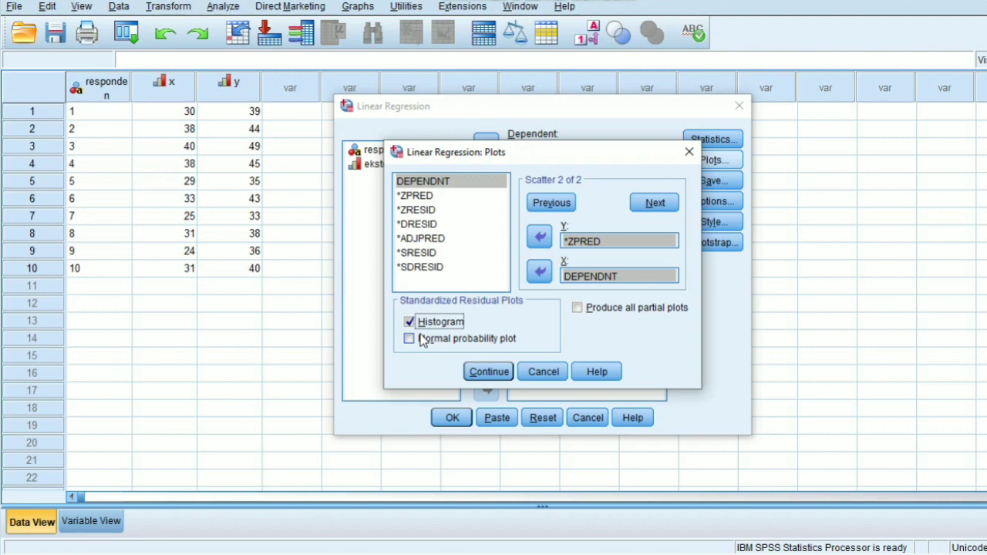
{"action": "left_click", "coordinate": [420, 342]}
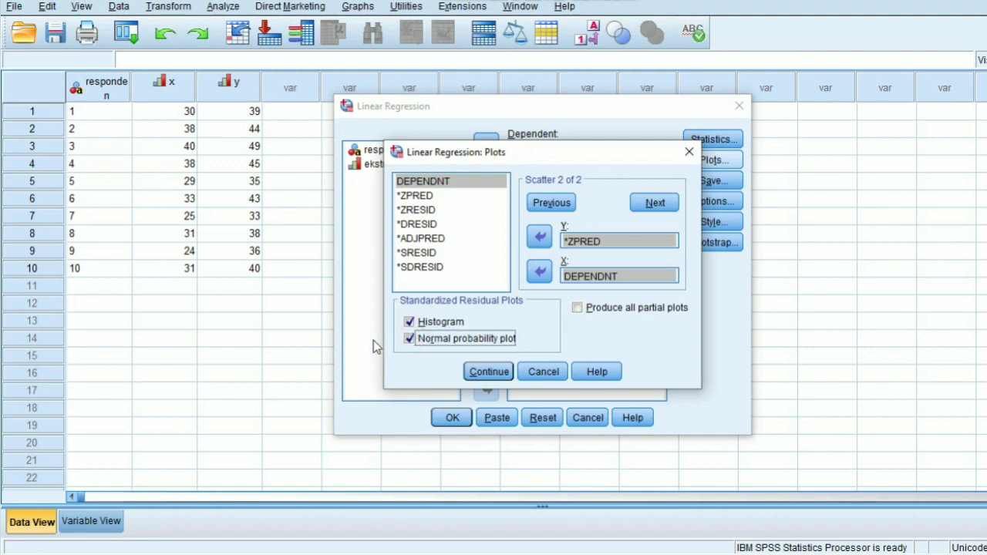
{"action": "left_click", "coordinate": [478, 371]}
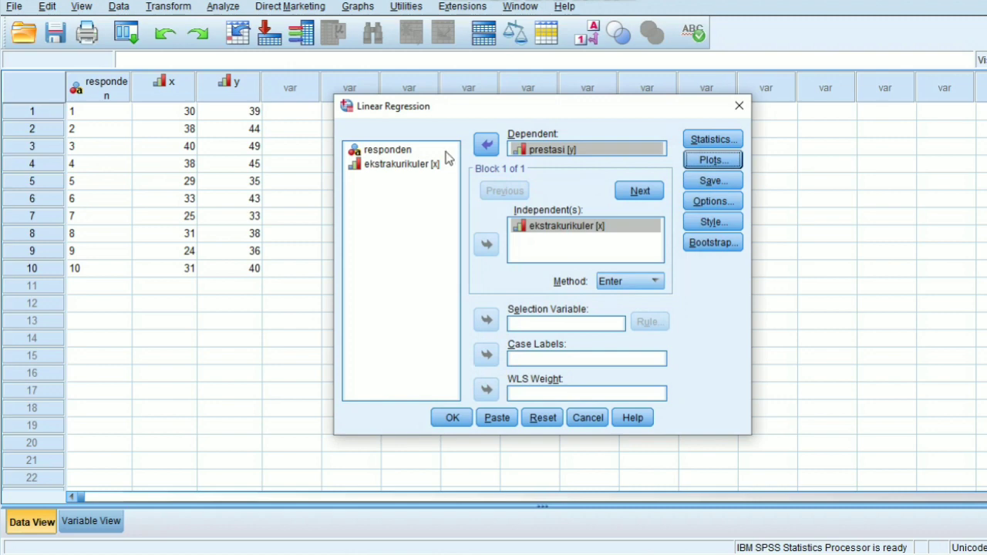
Step: Choose to save unstandardized predicted values and the Mean and Individual prediction intervals at 95% confidence
{"action": "left_click", "coordinate": [707, 181]}
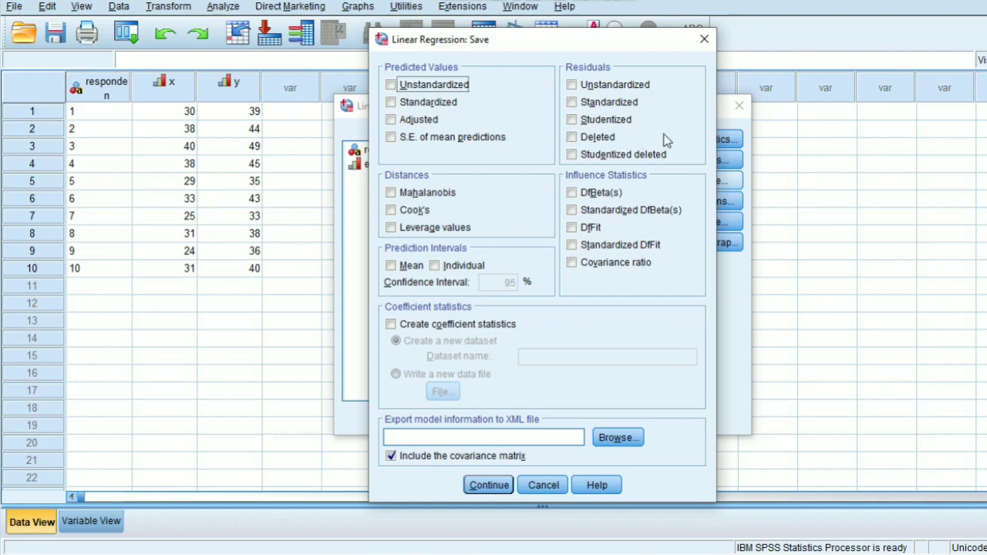
{"action": "left_click", "coordinate": [416, 90]}
{"action": "left_click", "coordinate": [393, 265]}
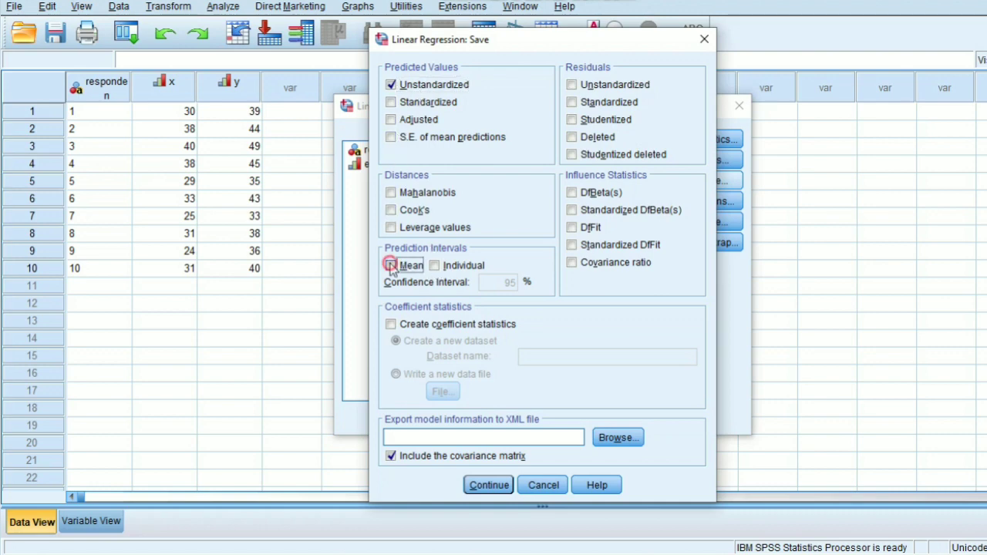
{"action": "left_click", "coordinate": [436, 266]}
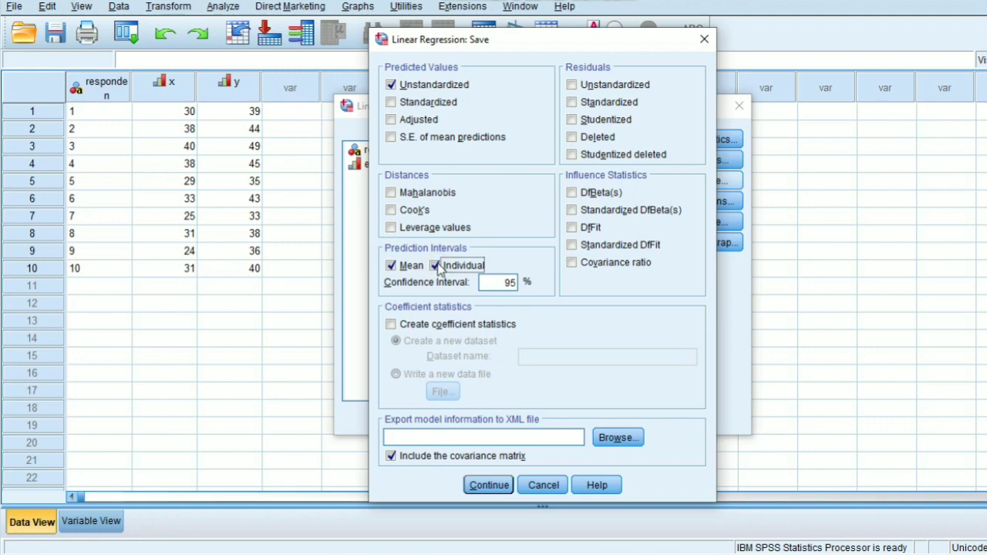
{"action": "left_click", "coordinate": [493, 485]}
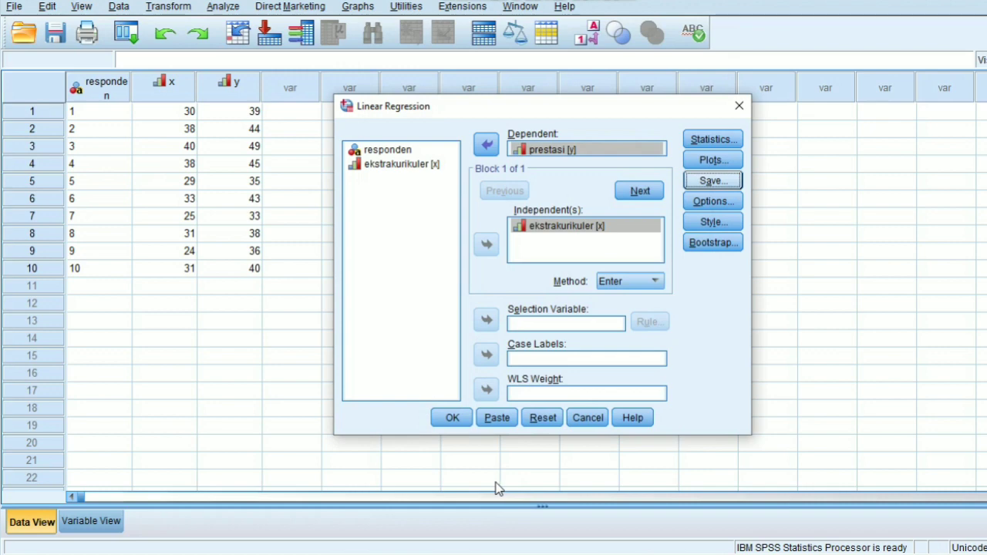
Step: Accept the regression options with F probability entry .05 and removal .10, and run the linear regression
{"action": "left_click", "coordinate": [739, 204]}
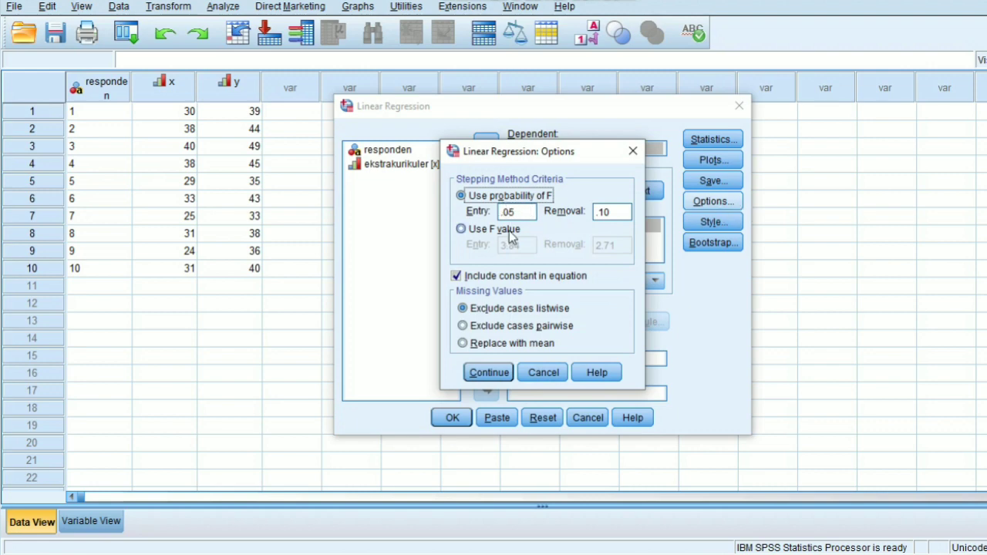
{"action": "left_click", "coordinate": [491, 373]}
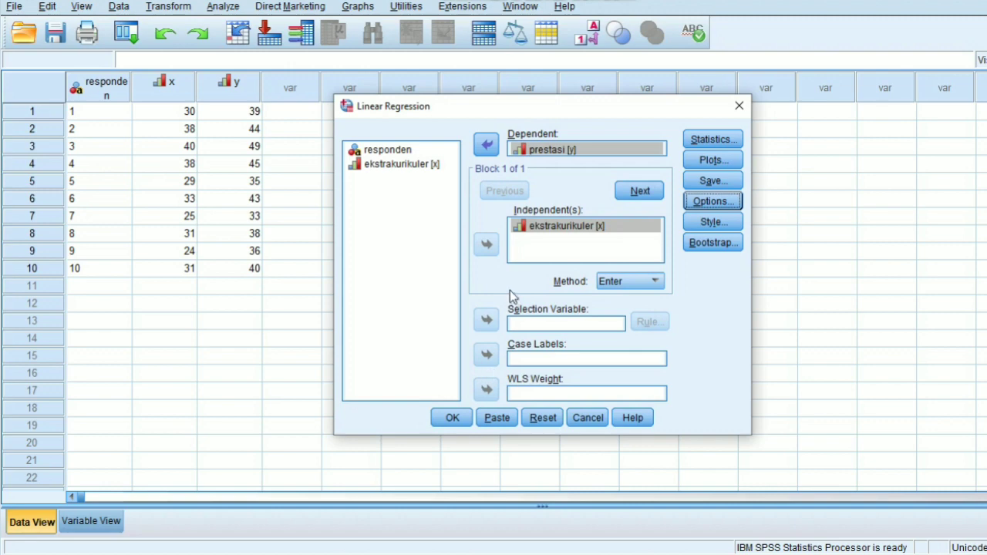
{"action": "left_click", "coordinate": [457, 417]}
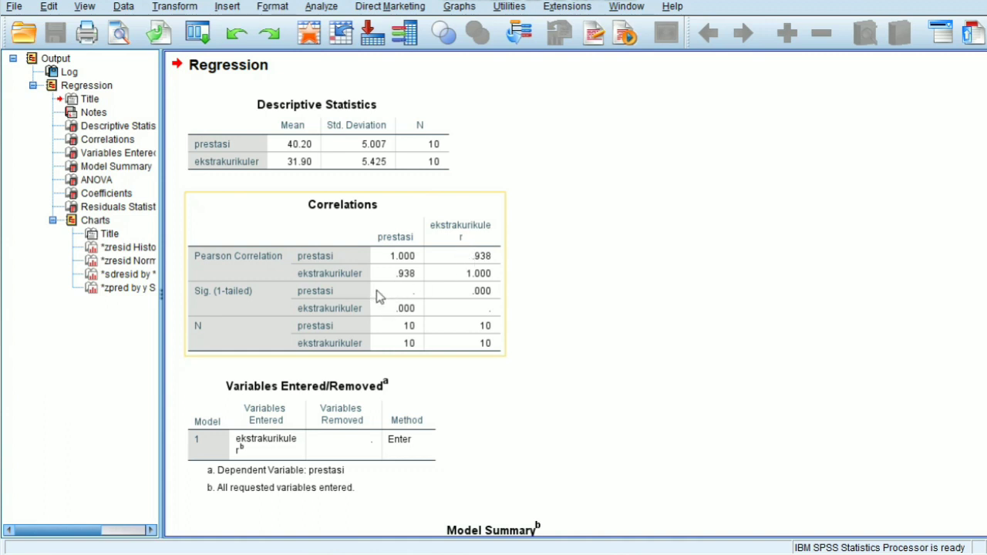
{"action": "scroll", "coordinate": [367, 355], "scroll_direction": "down", "scroll_amount": 3}
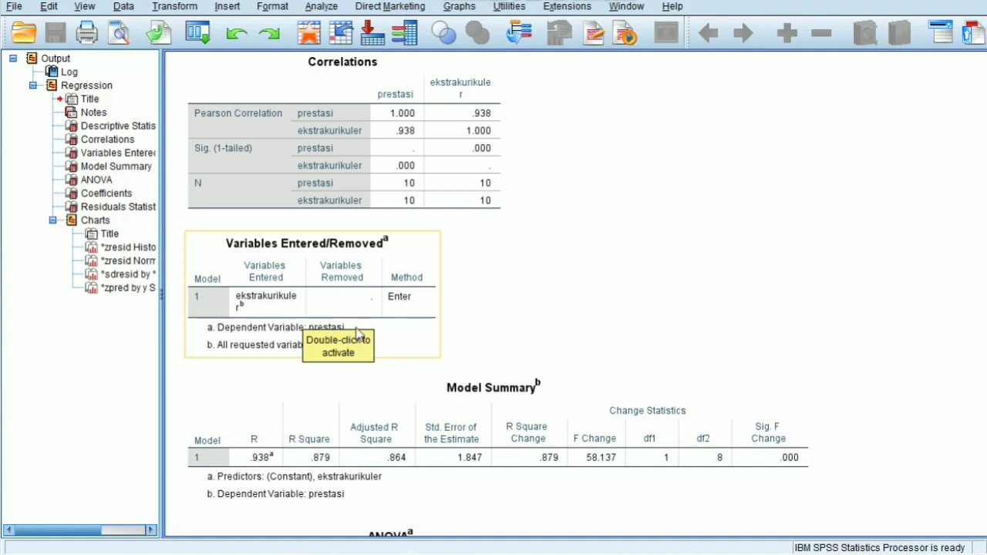
Step: Examine the regression output tables from Model Summary and ANOVA through Coefficients and Residuals Statistics
{"action": "scroll", "coordinate": [357, 333], "scroll_direction": "down", "scroll_amount": 2}
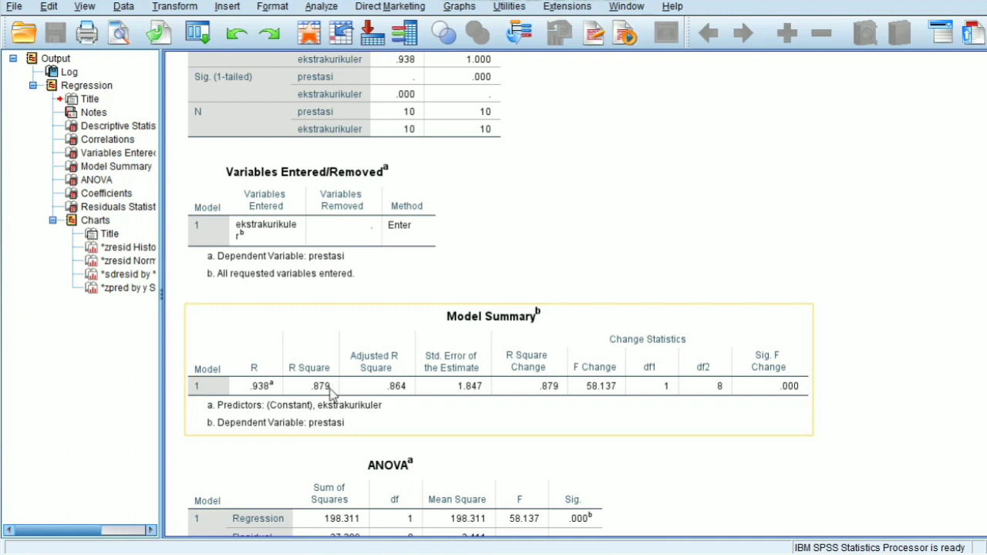
{"action": "scroll", "coordinate": [351, 392], "scroll_direction": "down", "scroll_amount": 2}
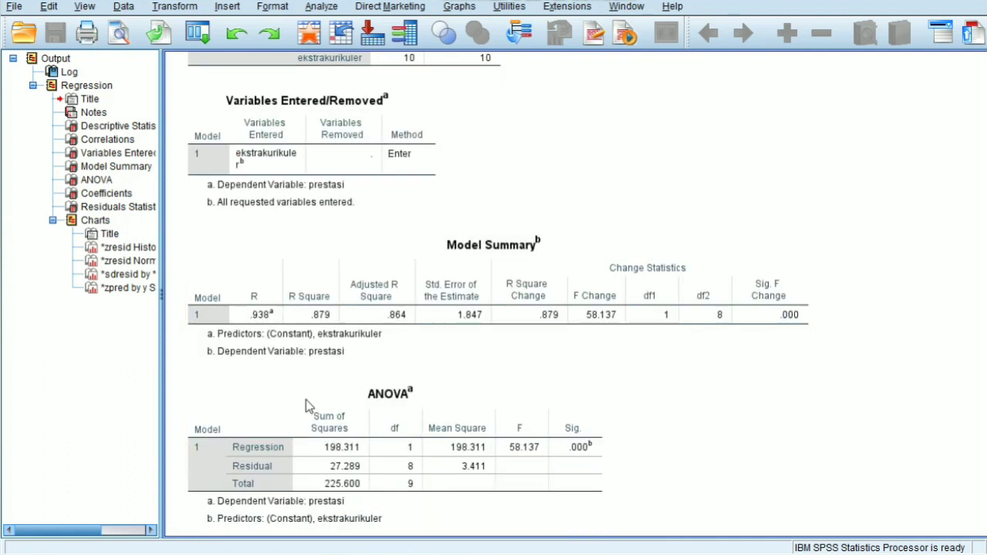
{"action": "scroll", "coordinate": [290, 437], "scroll_direction": "down", "scroll_amount": 2}
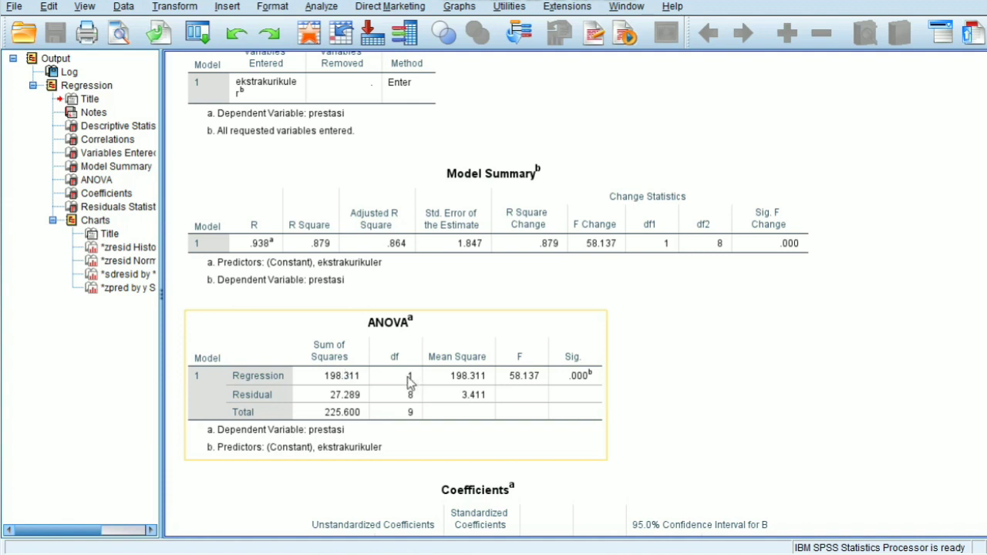
{"action": "scroll", "coordinate": [370, 385], "scroll_direction": "down", "scroll_amount": 3}
{"action": "scroll", "coordinate": [424, 323], "scroll_direction": "down", "scroll_amount": 4}
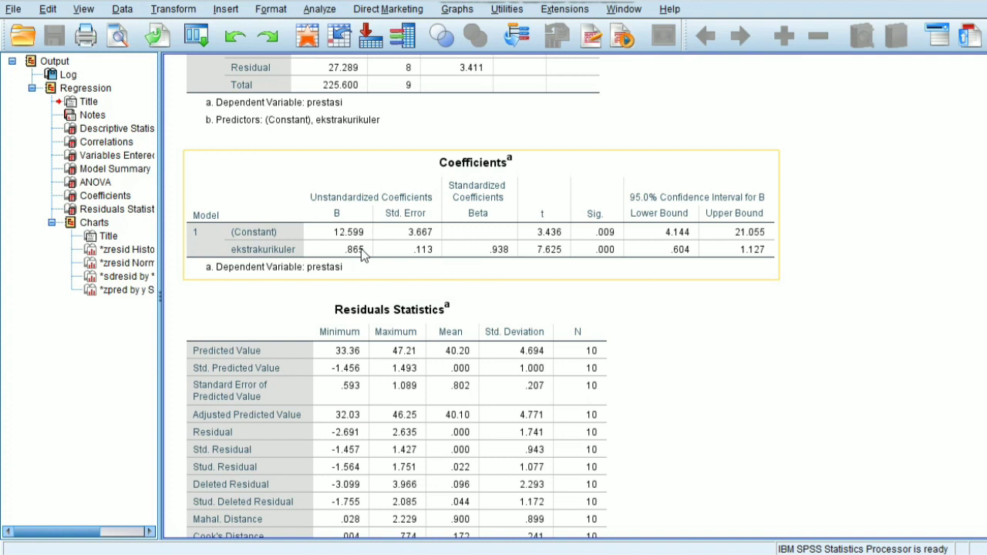
{"action": "left_click", "coordinate": [345, 339]}
{"action": "scroll", "coordinate": [345, 339], "scroll_direction": "down", "scroll_amount": 3}
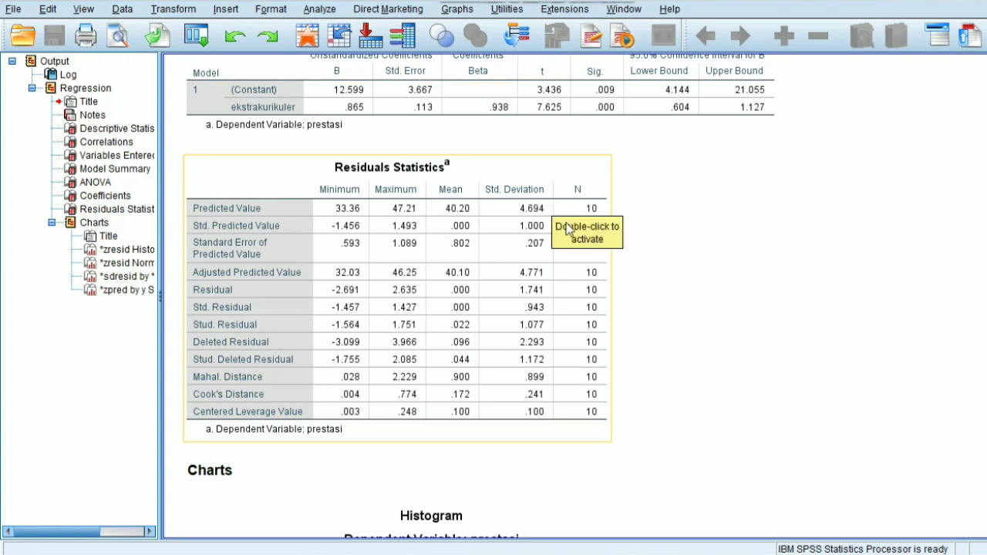
Step: Review the residual histogram, the normal P-P plot and both scatterplots for the dependent variable prestasi
{"action": "scroll", "coordinate": [528, 362], "scroll_direction": "down", "scroll_amount": 6}
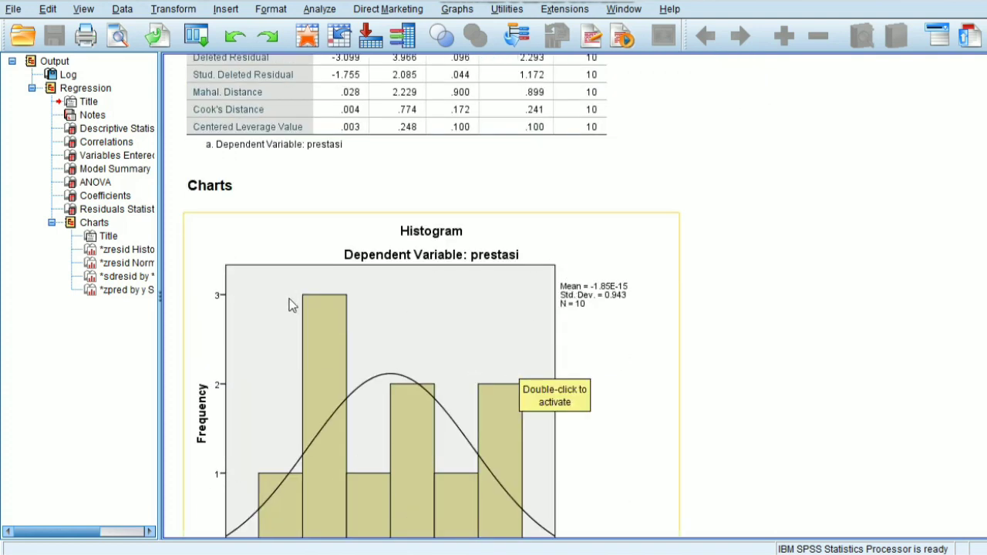
{"action": "scroll", "coordinate": [361, 370], "scroll_direction": "down", "scroll_amount": 3}
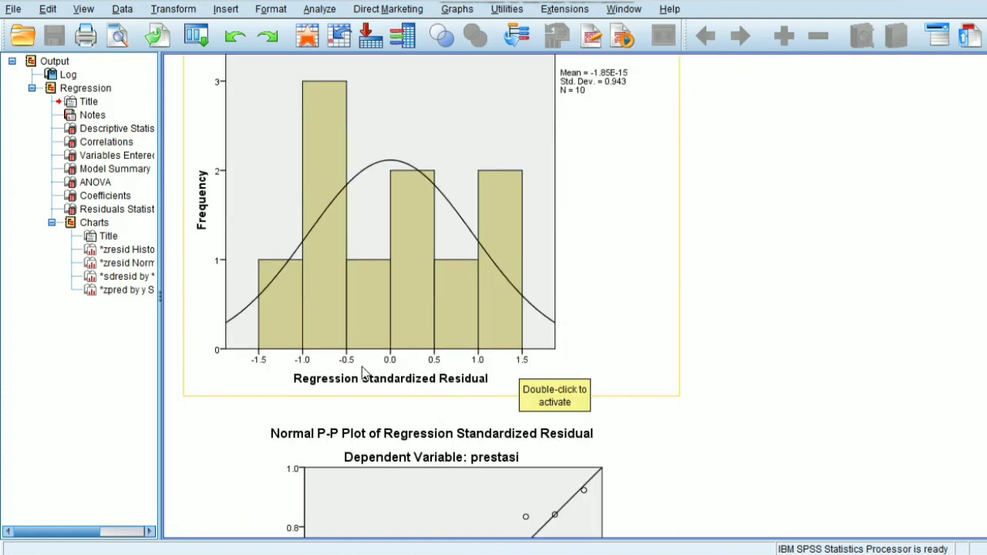
{"action": "scroll", "coordinate": [363, 387], "scroll_direction": "down", "scroll_amount": 3}
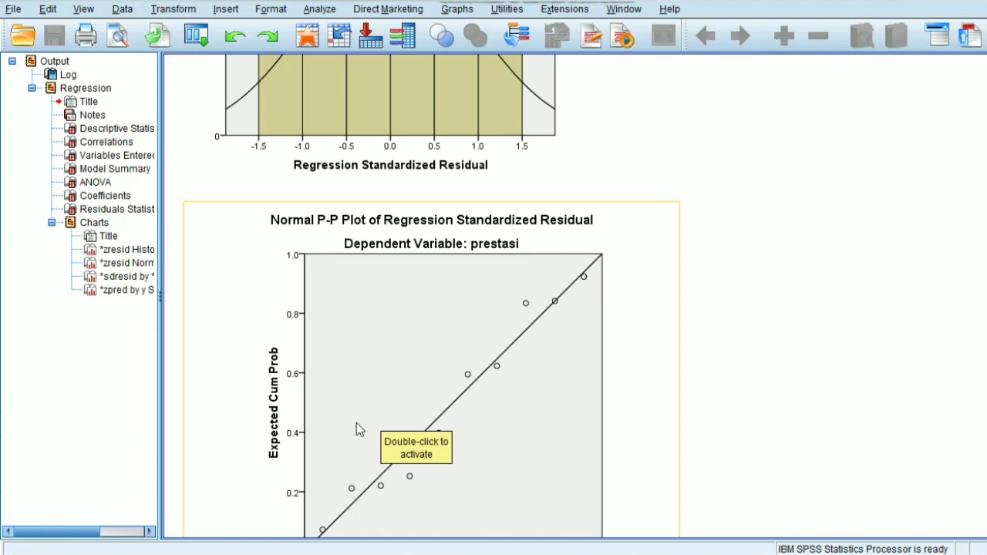
{"action": "scroll", "coordinate": [358, 416], "scroll_direction": "down", "scroll_amount": 8}
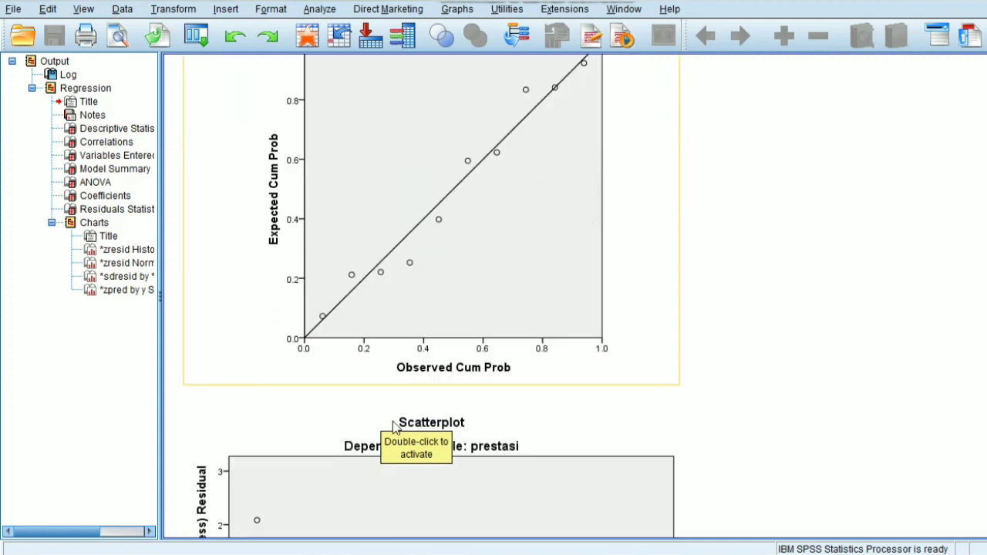
{"action": "scroll", "coordinate": [405, 426], "scroll_direction": "down", "scroll_amount": 4}
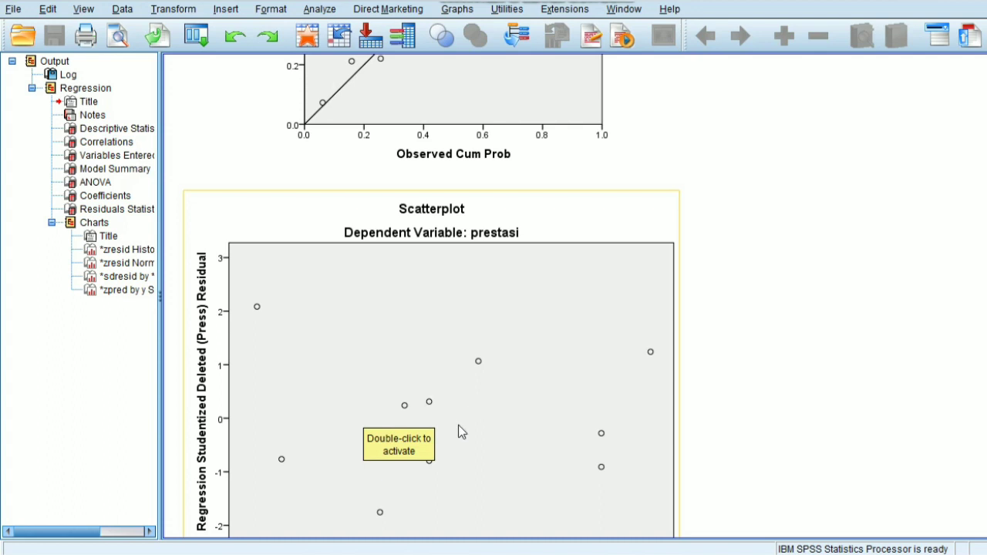
{"action": "scroll", "coordinate": [366, 282], "scroll_direction": "down", "scroll_amount": 4}
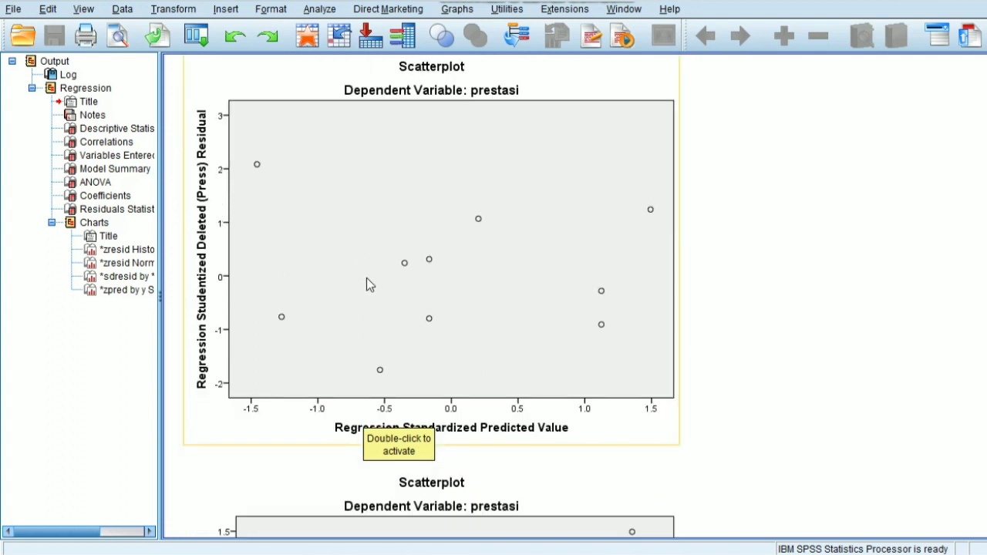
{"action": "scroll", "coordinate": [367, 281], "scroll_direction": "down", "scroll_amount": 10}
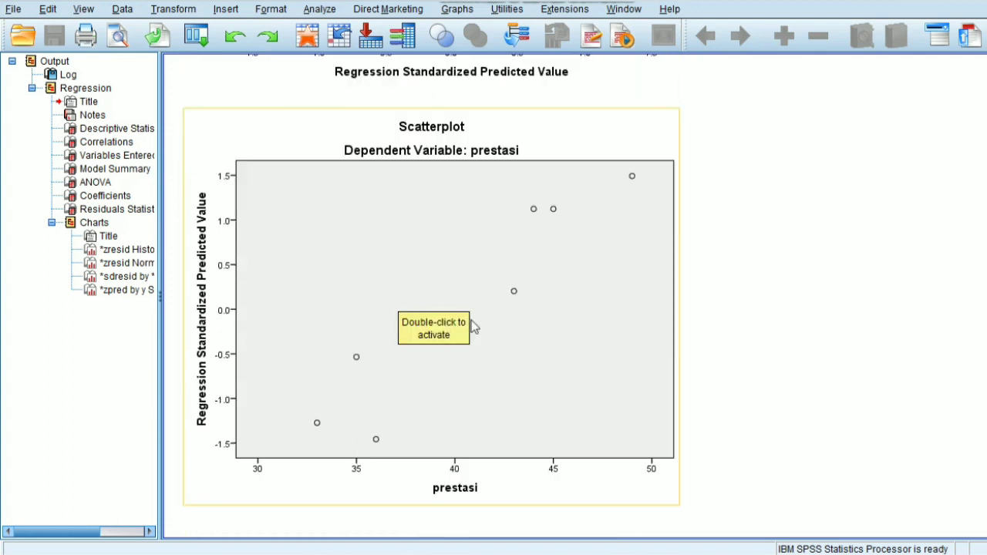